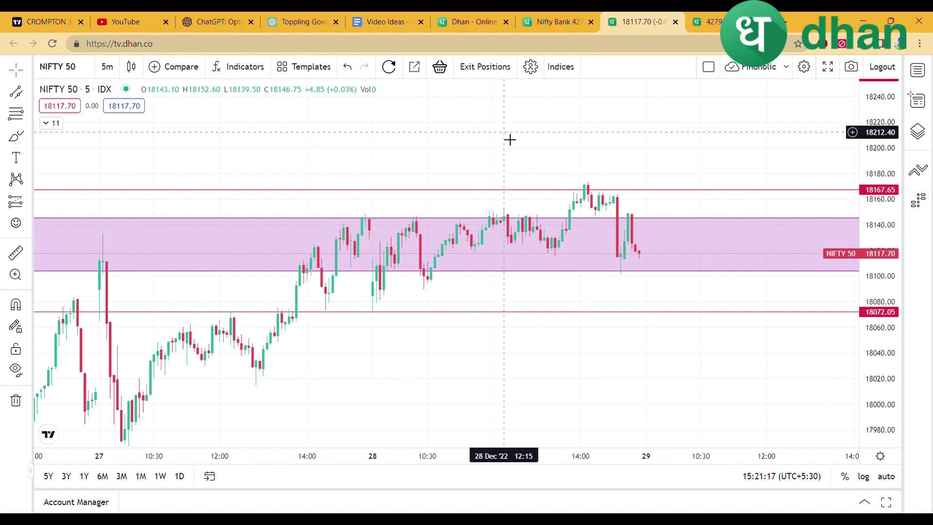
# Step: Examine the 5-minute NIFTY 50 chart back through the 23–26 December decline and the support lines from 17919.30 down to 17667.65
pyautogui.moveTo(577, 151); pyautogui.dragTo(515, 103)
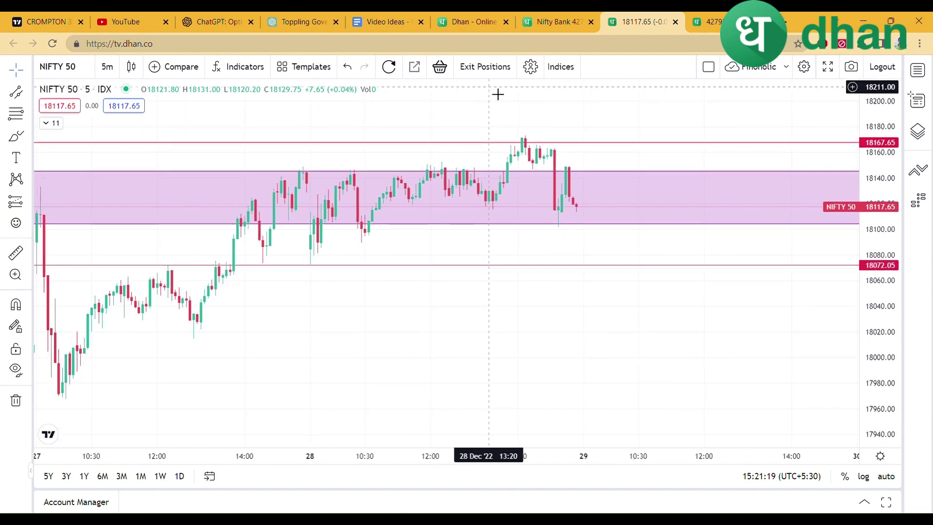
pyautogui.scroll(-3, 175, 458)
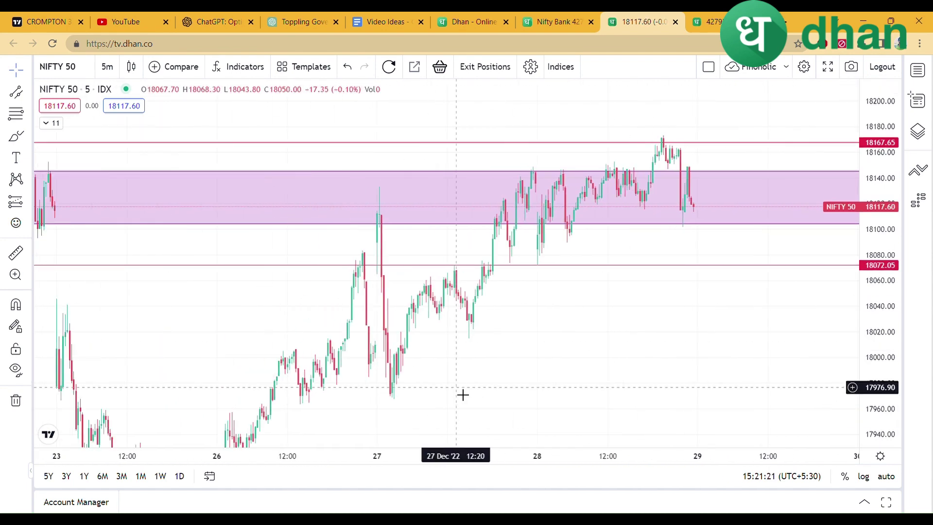
pyautogui.moveTo(624, 350); pyautogui.dragTo(681, 202)
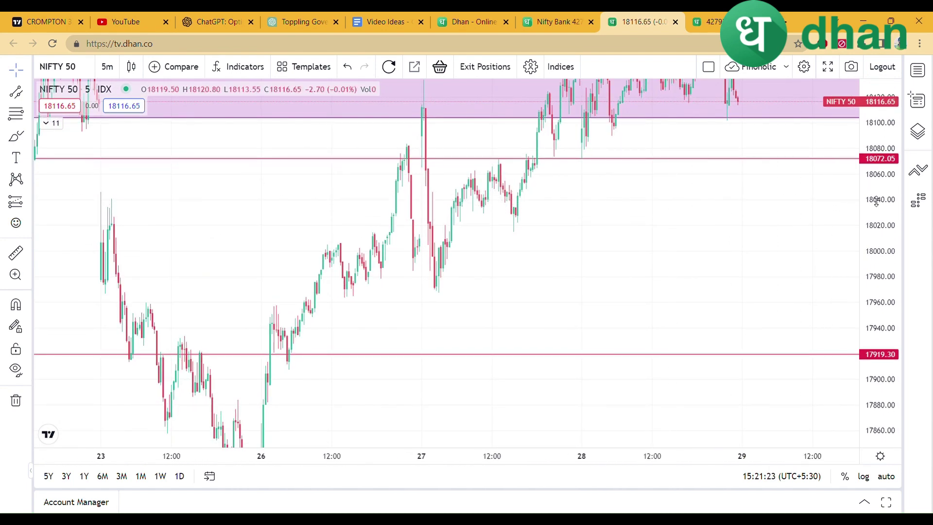
pyautogui.moveTo(881, 202); pyautogui.dragTo(880, 187)
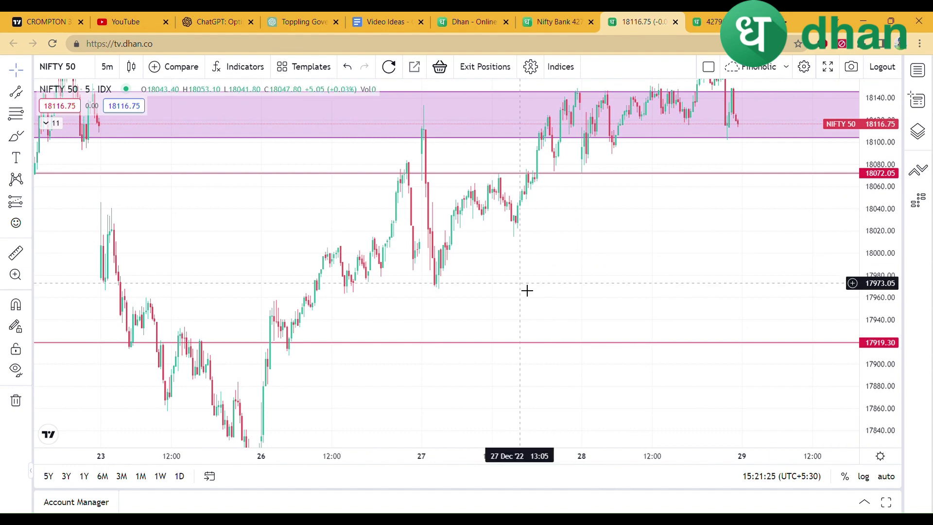
pyautogui.moveTo(527, 289); pyautogui.dragTo(669, 163)
pyautogui.moveTo(555, 323); pyautogui.dragTo(587, 222)
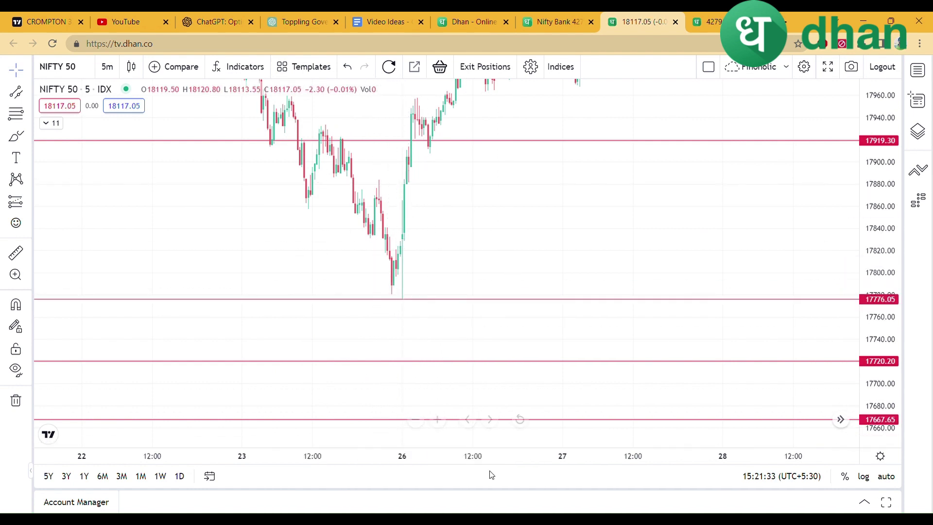
pyautogui.moveTo(493, 452); pyautogui.dragTo(391, 435)
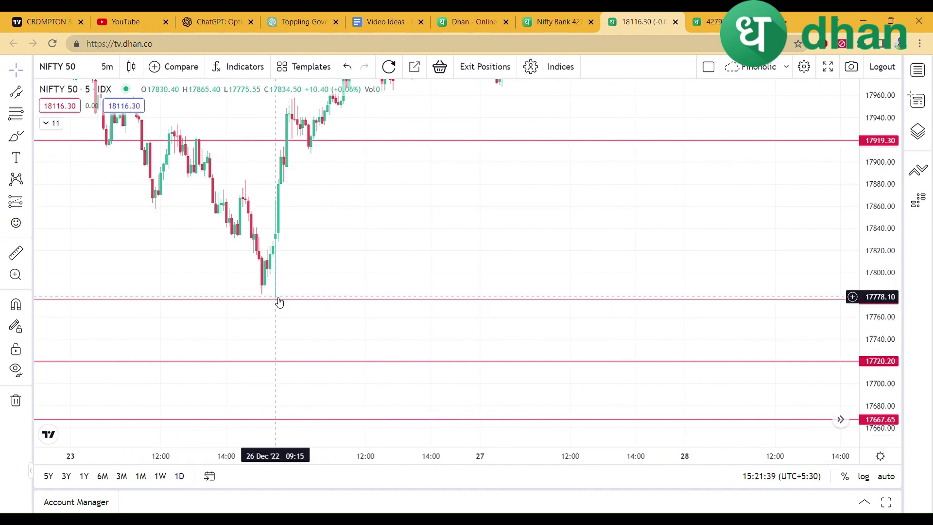
pyautogui.moveTo(389, 230); pyautogui.dragTo(364, 329)
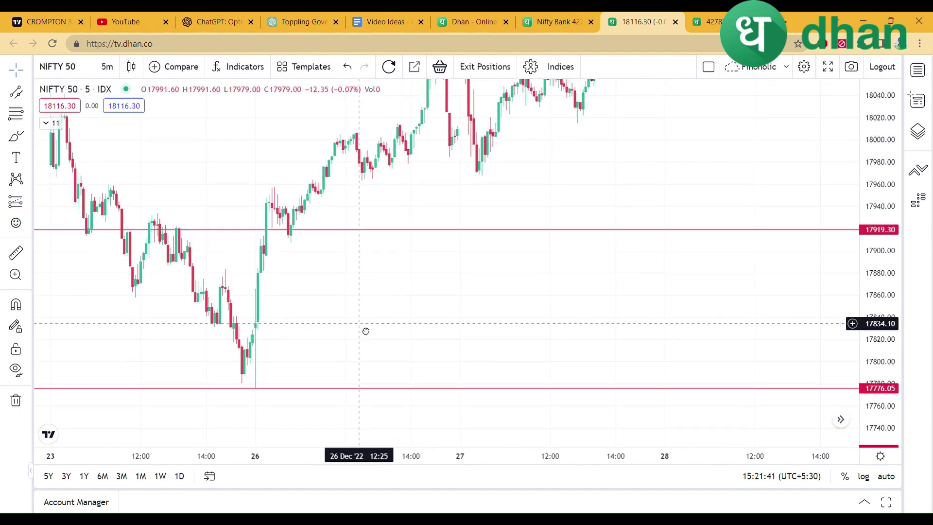
pyautogui.moveTo(863, 160); pyautogui.dragTo(863, 227)
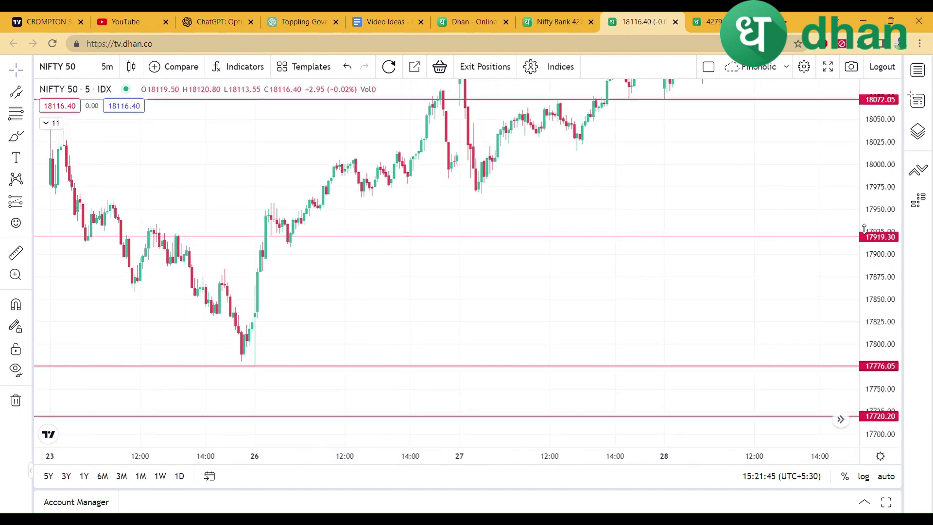
# Step: Examine the price move from the 26 December low to the latest 28 December candles around the purple zone
pyautogui.moveTo(594, 160); pyautogui.dragTo(639, 258)
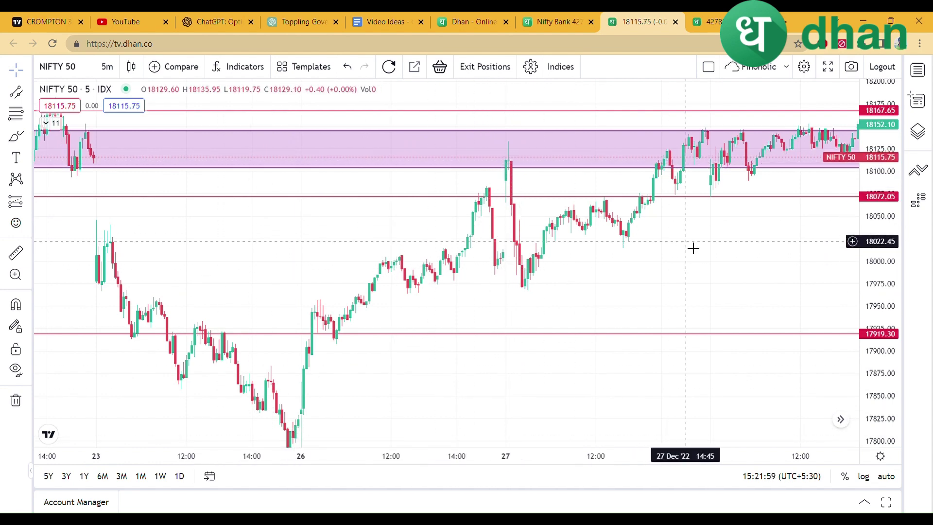
pyautogui.moveTo(693, 248); pyautogui.dragTo(574, 242)
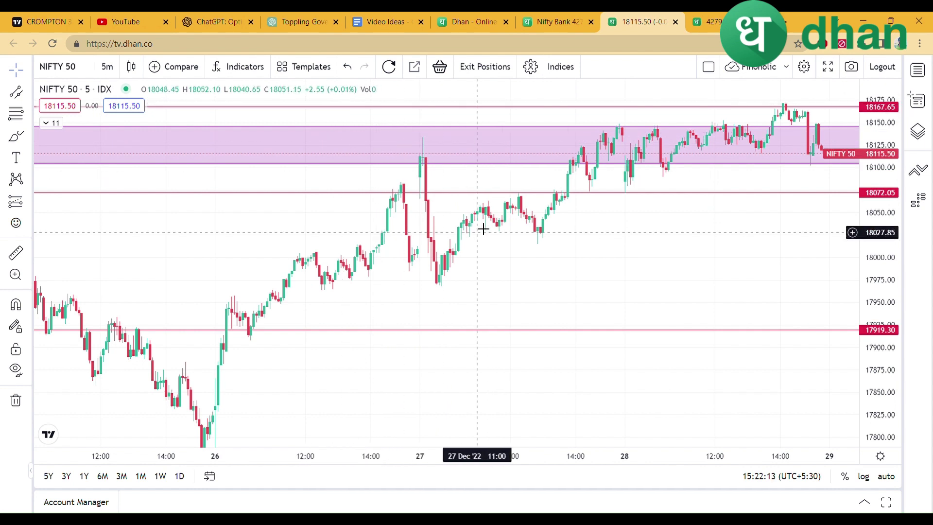
pyautogui.moveTo(682, 262); pyautogui.dragTo(632, 250)
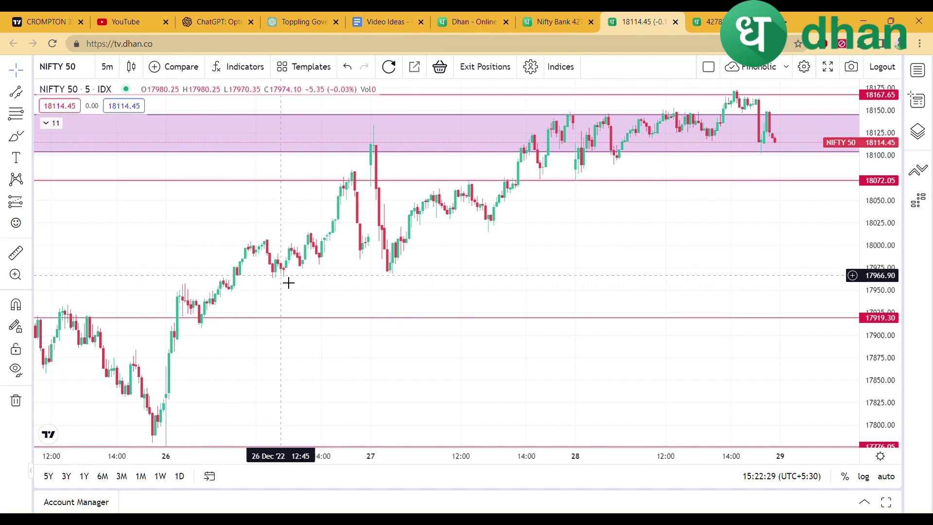
pyautogui.hscroll(-5, 209, 279)
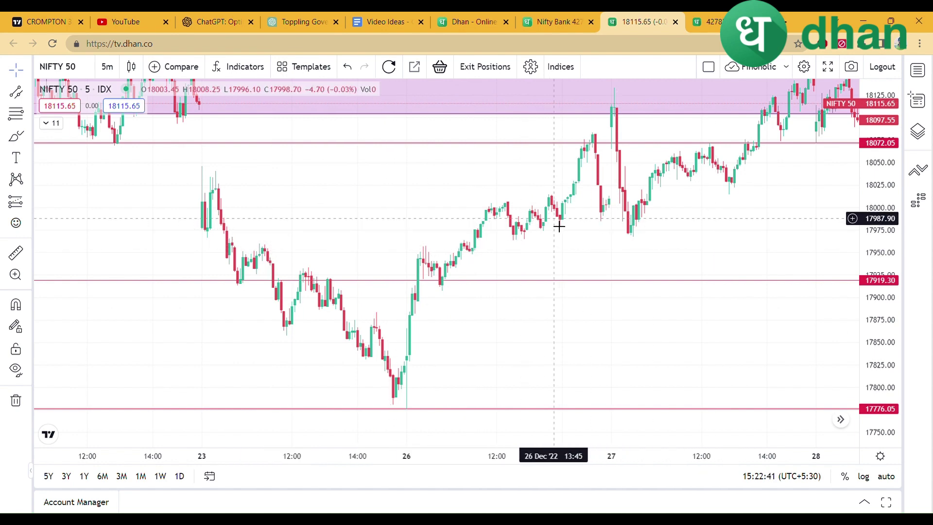
pyautogui.moveTo(682, 223); pyautogui.dragTo(584, 240)
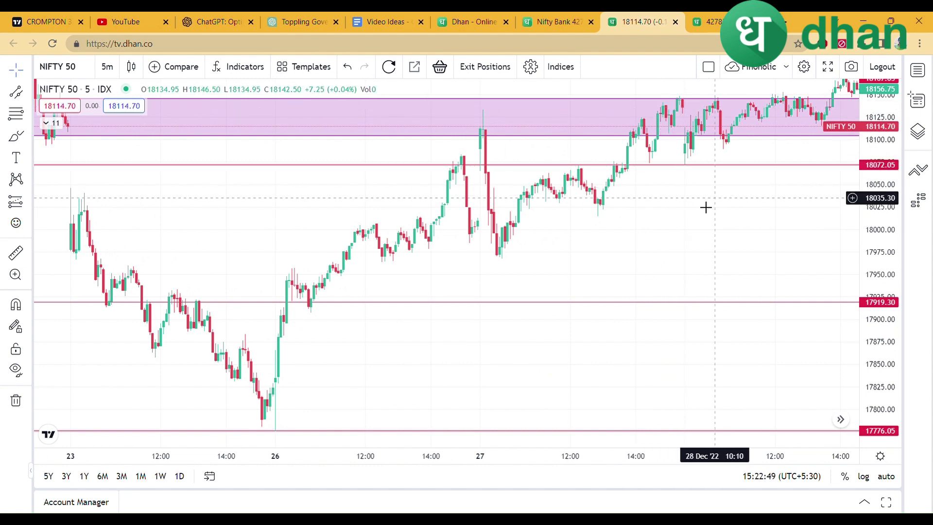
pyautogui.moveTo(704, 208); pyautogui.dragTo(584, 249)
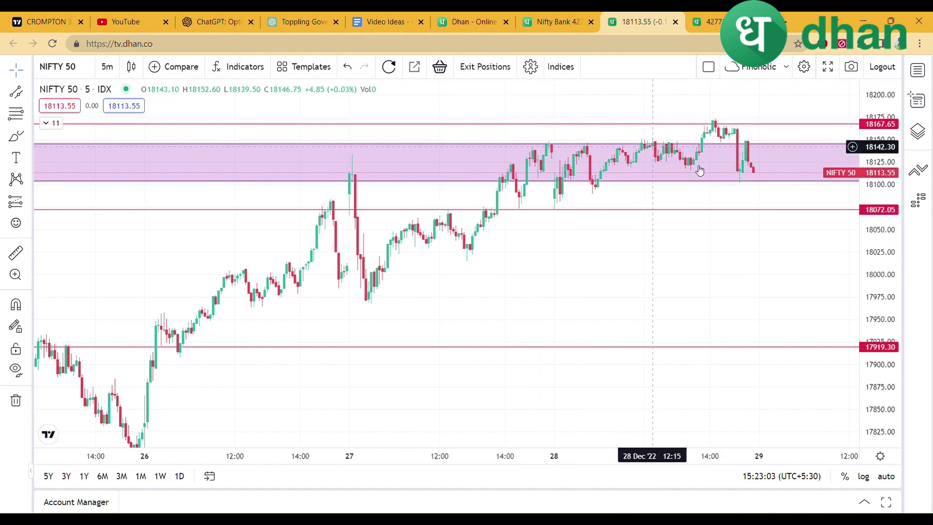
pyautogui.moveTo(691, 109); pyautogui.dragTo(491, 131)
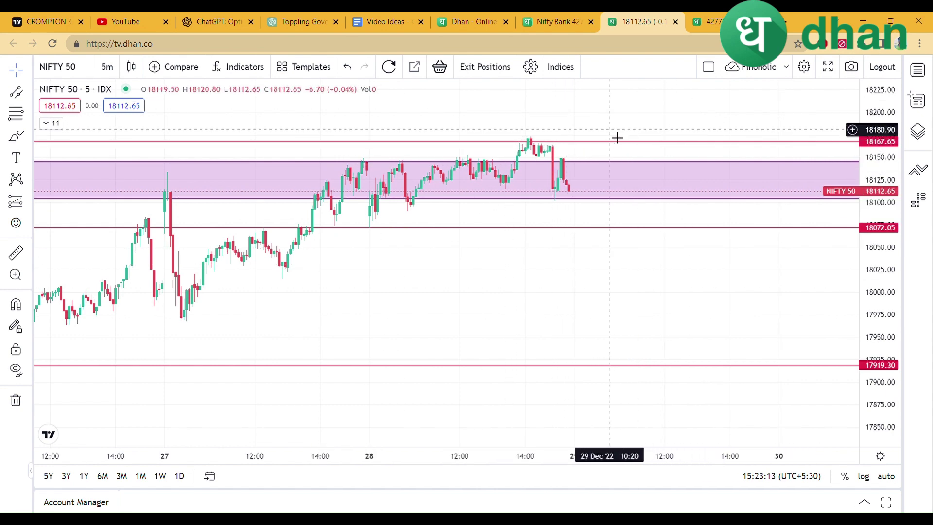
pyautogui.moveTo(876, 289); pyautogui.dragTo(875, 265)
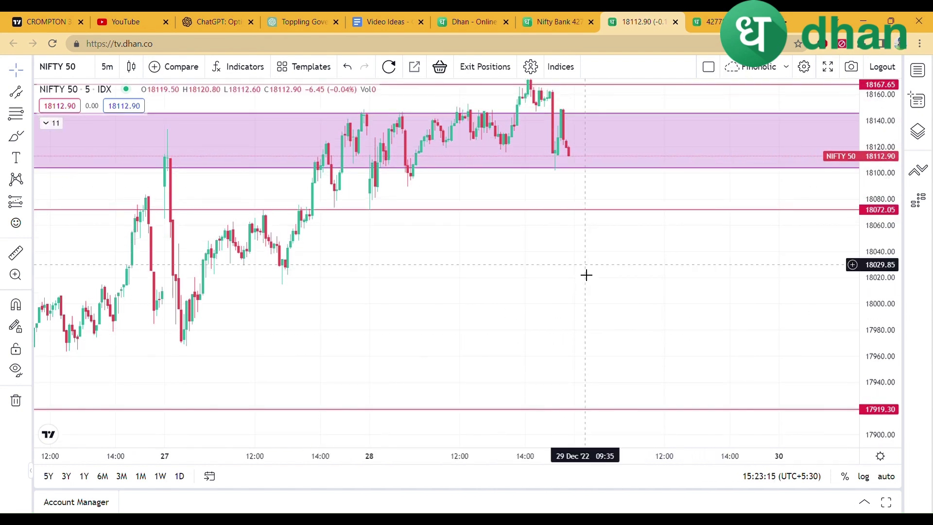
pyautogui.moveTo(583, 273); pyautogui.dragTo(560, 370)
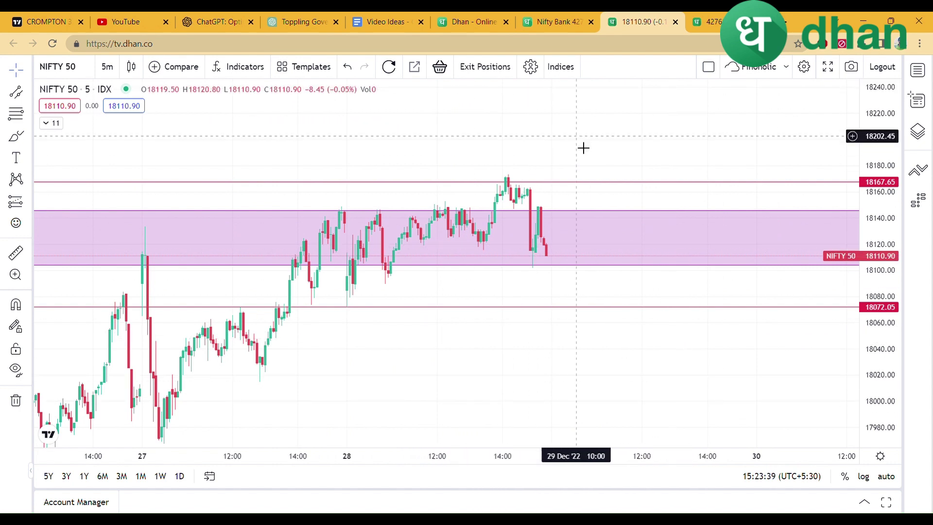
# Step: Examine the resistance levels above the current price, back to the 20–22 December candles and the higher purple zone
pyautogui.moveTo(624, 94); pyautogui.dragTo(653, 229)
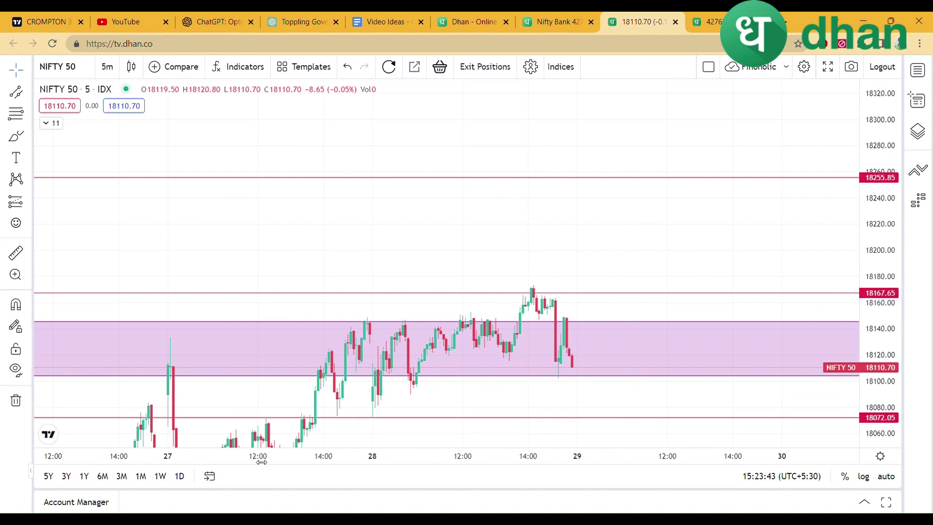
pyautogui.moveTo(260, 461); pyautogui.dragTo(802, 456)
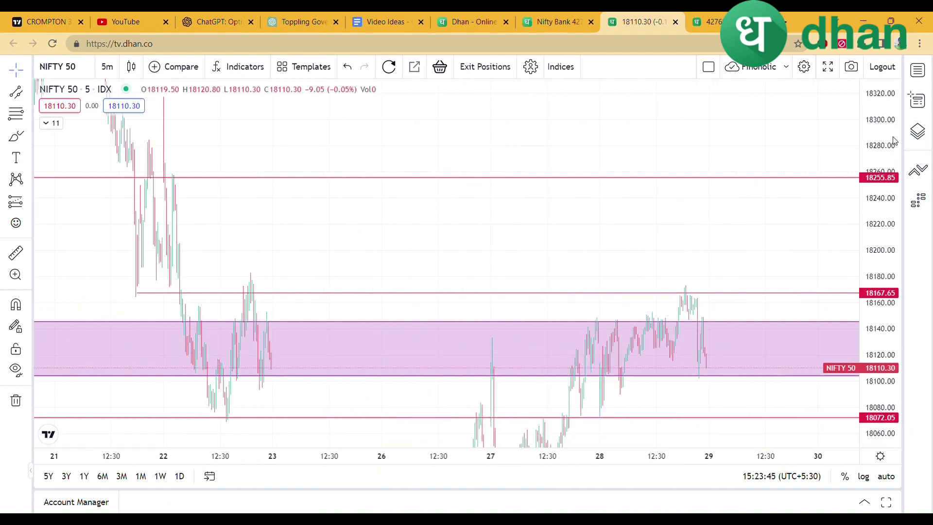
pyautogui.moveTo(884, 145); pyautogui.dragTo(885, 175)
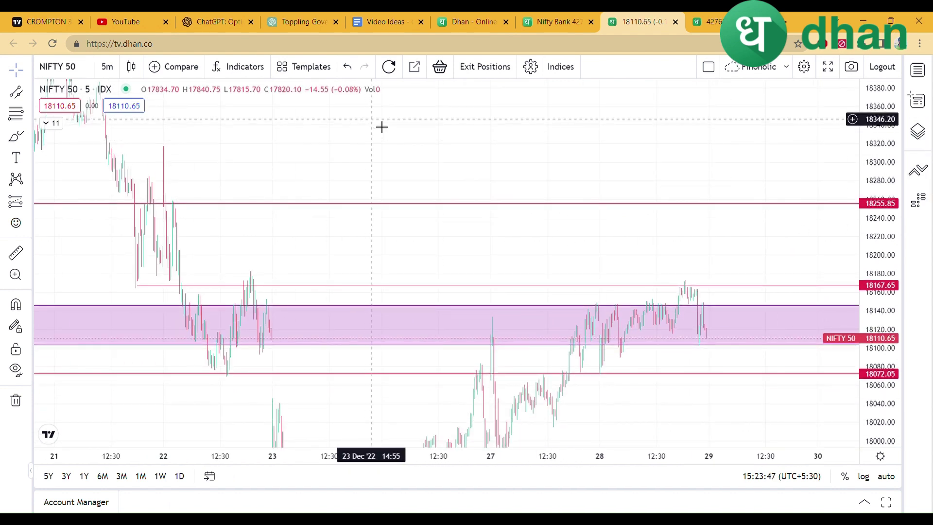
pyautogui.moveTo(381, 127); pyautogui.dragTo(480, 198)
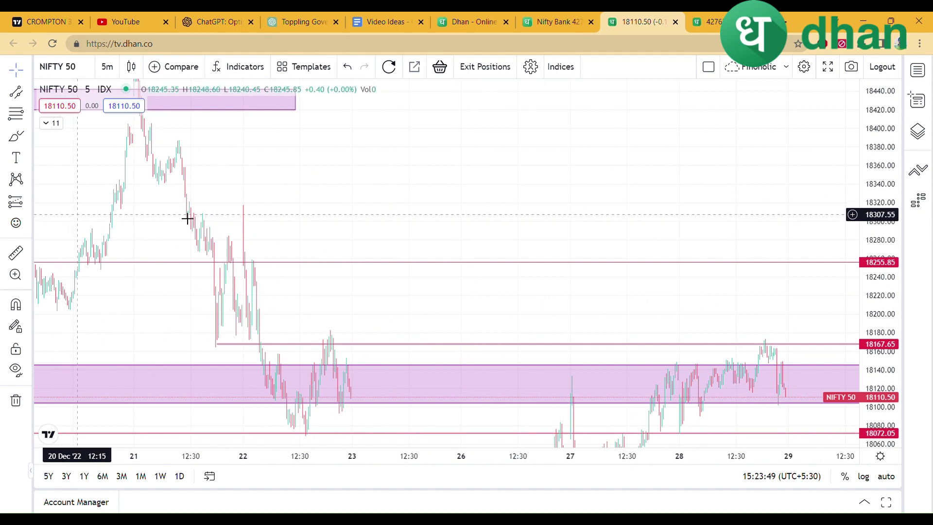
pyautogui.moveTo(514, 206); pyautogui.dragTo(534, 278)
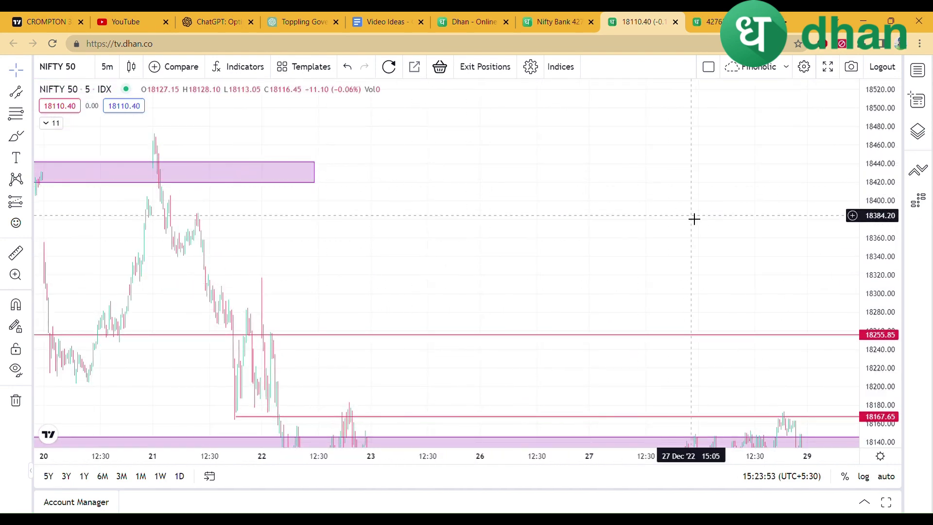
# Step: Compare the latest 5-minute candles with the support lines at 17919.30 and 17776.05 and the resistance line at 18255.85
pyautogui.moveTo(693, 219); pyautogui.dragTo(651, 32)
pyautogui.moveTo(726, 353); pyautogui.dragTo(632, 105)
pyautogui.moveTo(667, 153); pyautogui.dragTo(397, 217)
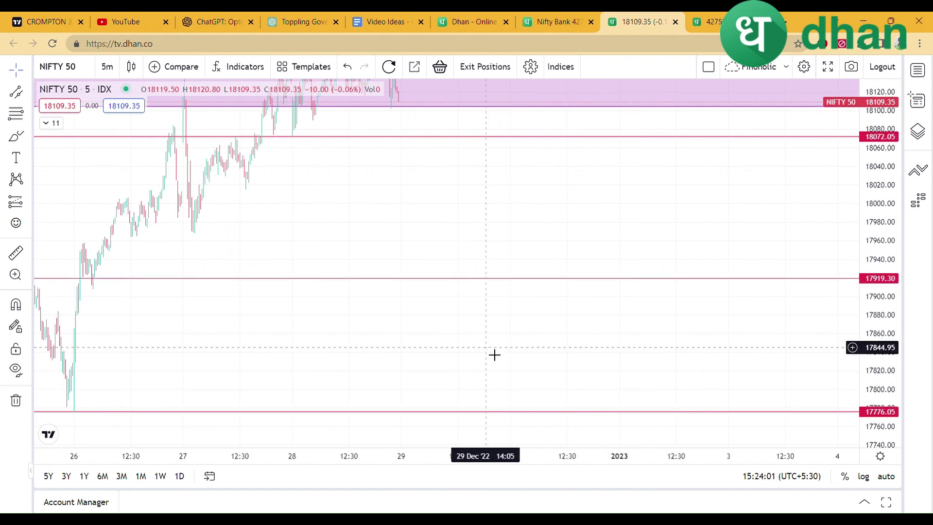
pyautogui.moveTo(494, 354); pyautogui.dragTo(608, 323)
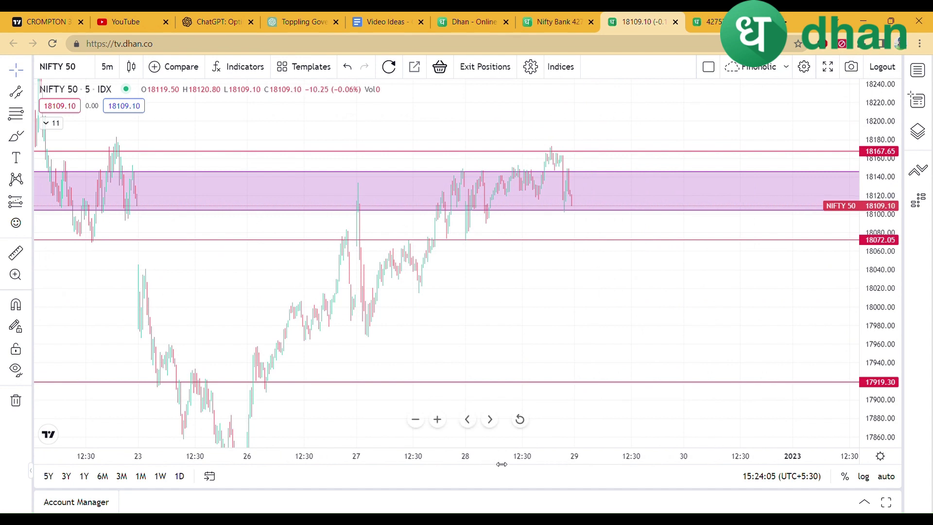
pyautogui.scroll(3, 306, 442)
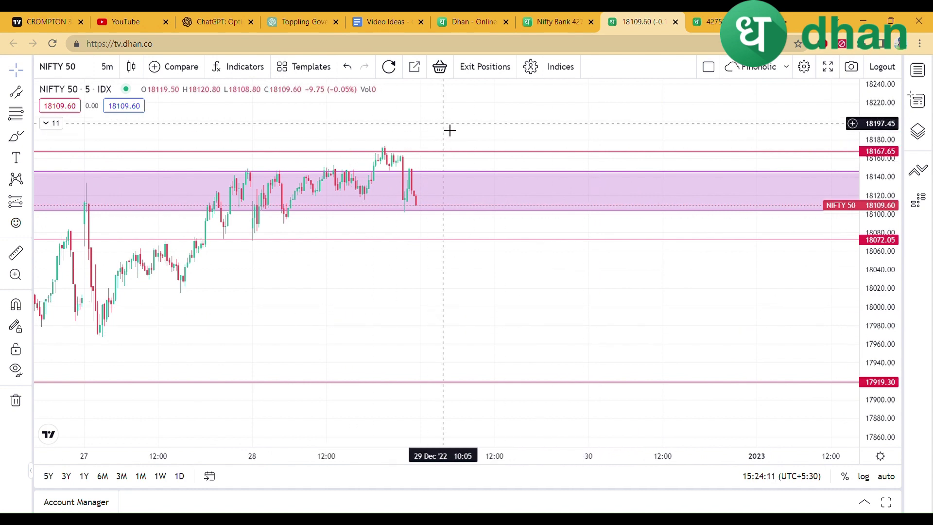
pyautogui.moveTo(450, 130); pyautogui.dragTo(631, 213)
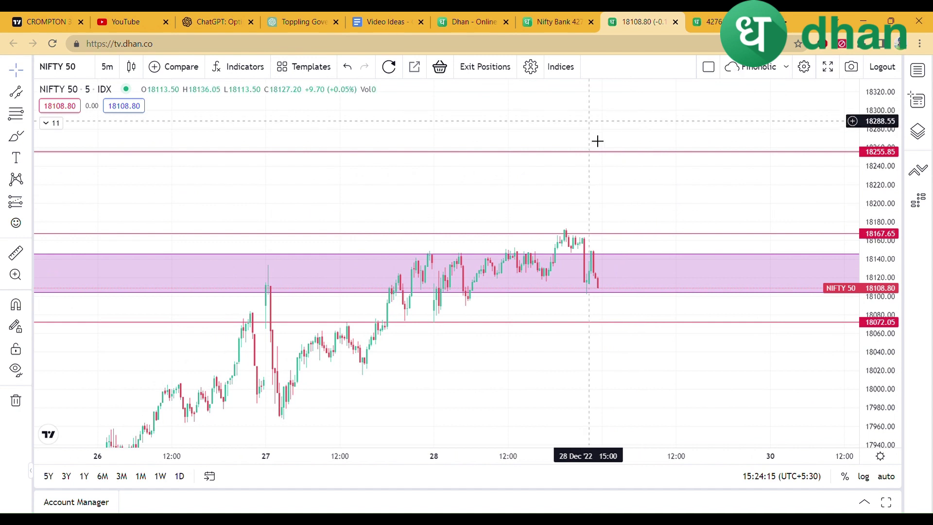
pyautogui.moveTo(631, 224); pyautogui.dragTo(608, 132)
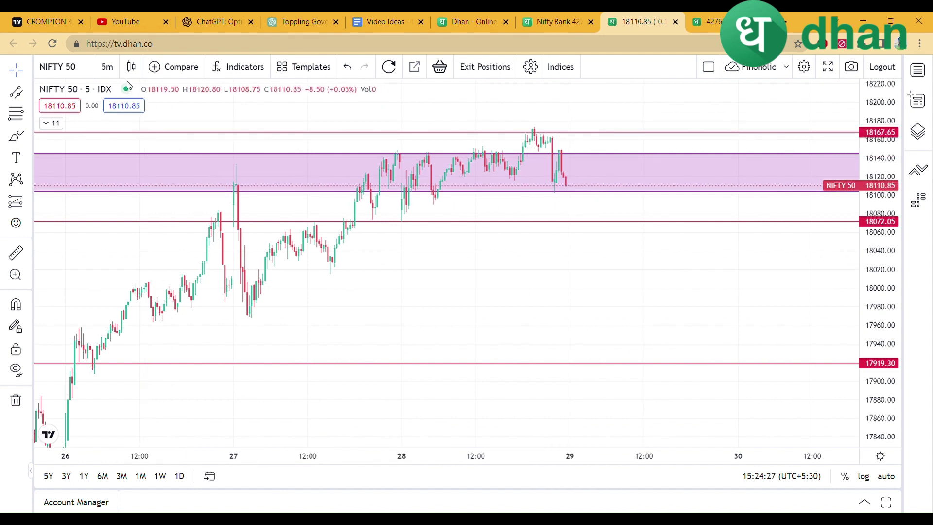
# Step: Set the NIFTY 50 chart interval to 1 hour
pyautogui.click(102, 68)
pyautogui.scroll(-2, 118, 261)
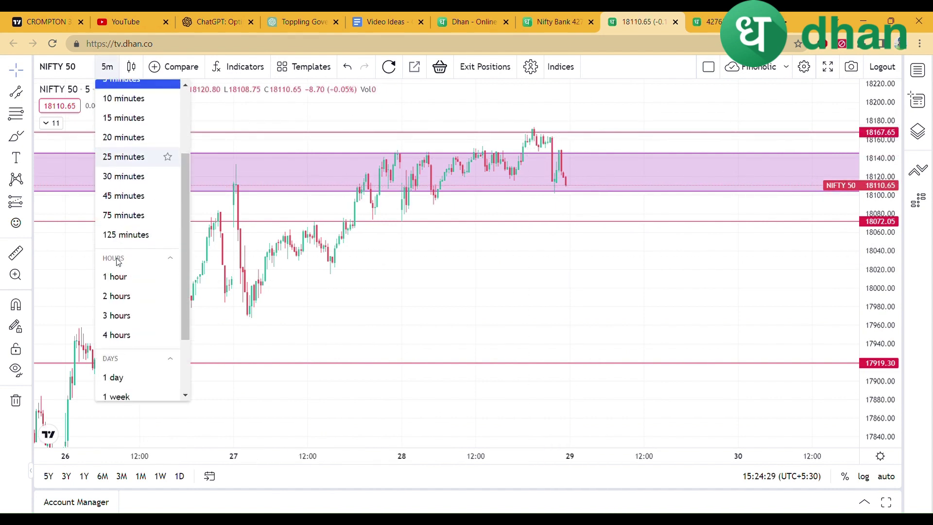
pyautogui.click(128, 276)
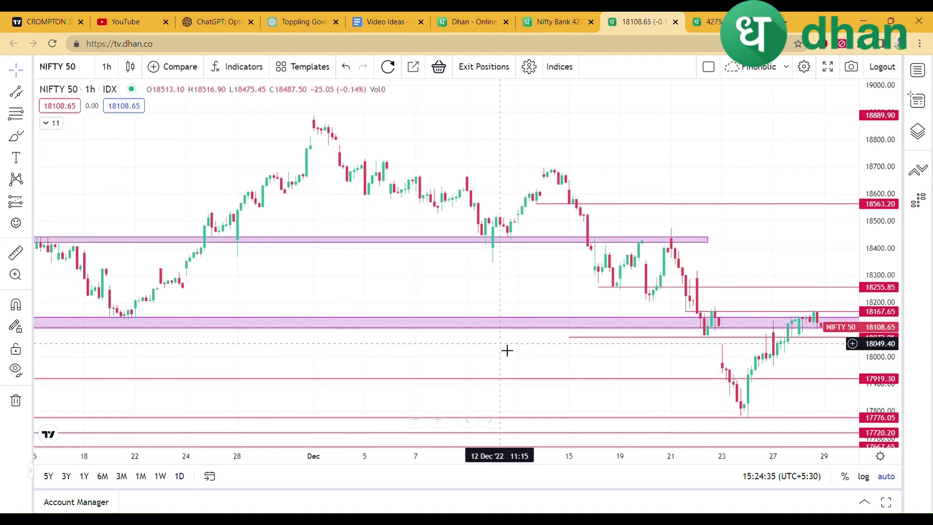
# Step: Examine the December hourly candles against the marked support and resistance lines between 17667.65 and 18889.90
pyautogui.moveTo(490, 359); pyautogui.dragTo(365, 329)
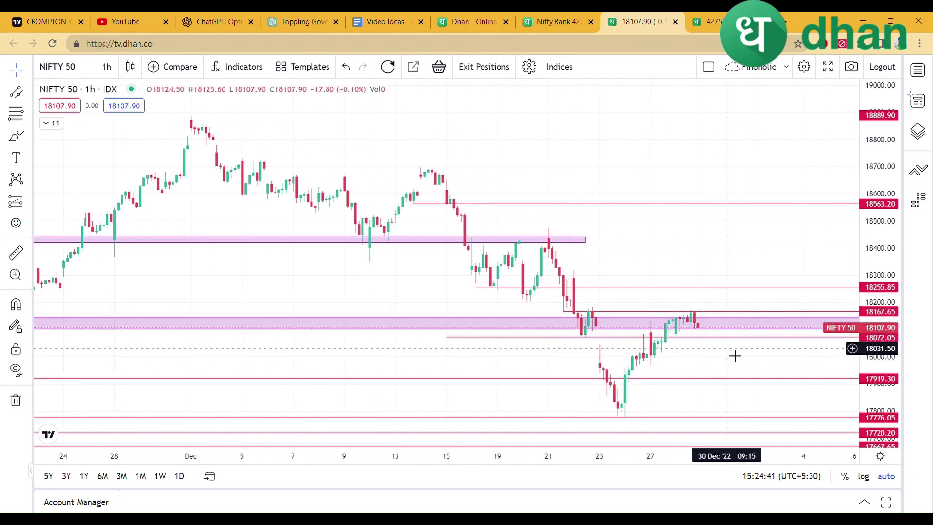
pyautogui.moveTo(720, 350); pyautogui.dragTo(705, 343)
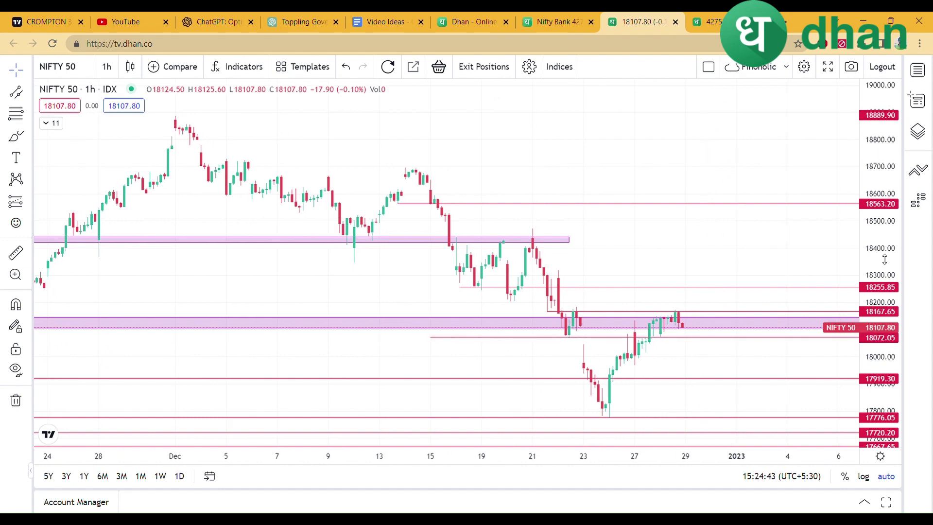
pyautogui.moveTo(884, 259); pyautogui.dragTo(778, 271)
pyautogui.moveTo(671, 254); pyautogui.dragTo(593, 118)
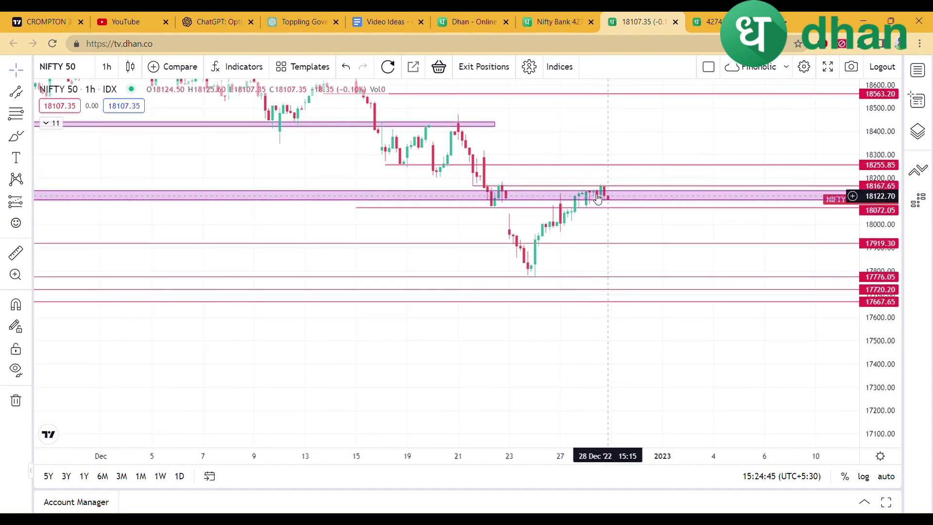
pyautogui.moveTo(877, 245); pyautogui.dragTo(877, 216)
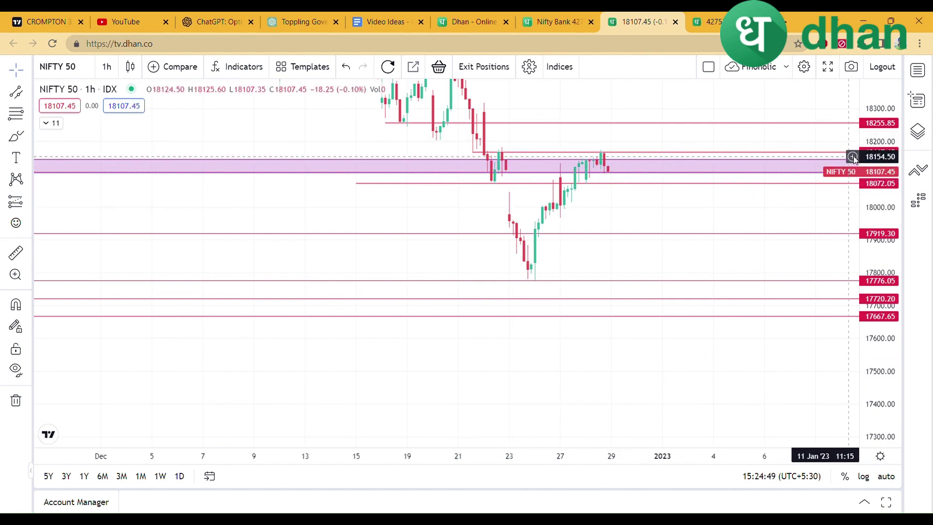
pyautogui.moveTo(870, 156); pyautogui.dragTo(871, 204)
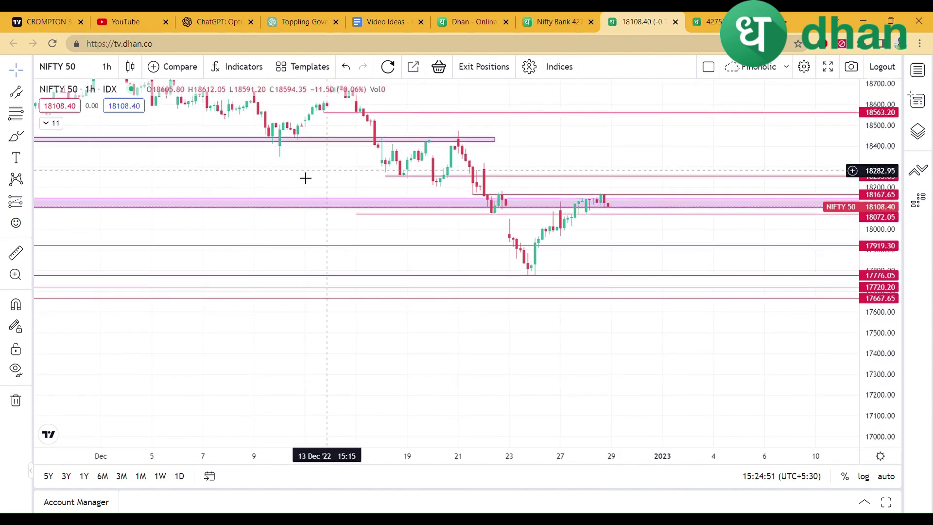
pyautogui.moveTo(285, 176); pyautogui.dragTo(189, 258)
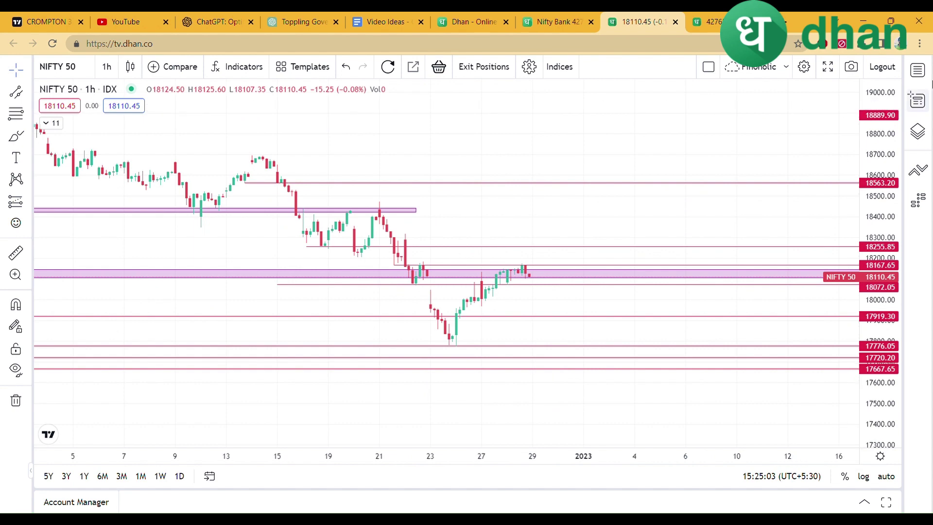
# Step: Switch the chart to NIFTY BANK from the Intraday watchlist and set its interval to 15 minutes
pyautogui.click(917, 70)
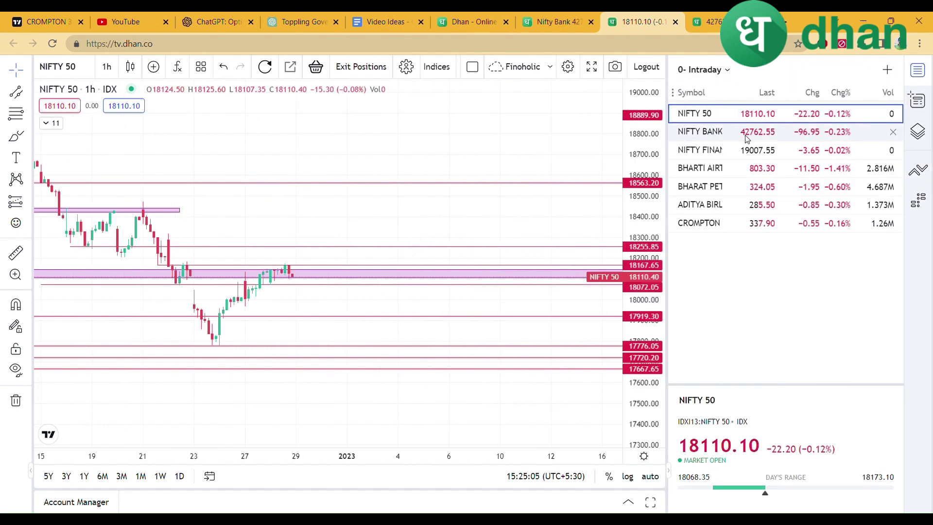
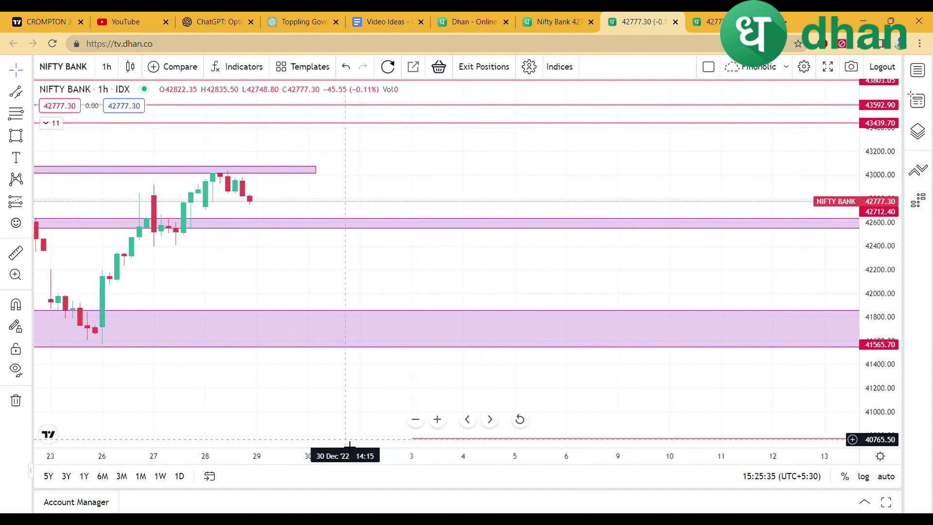
pyautogui.write('15')
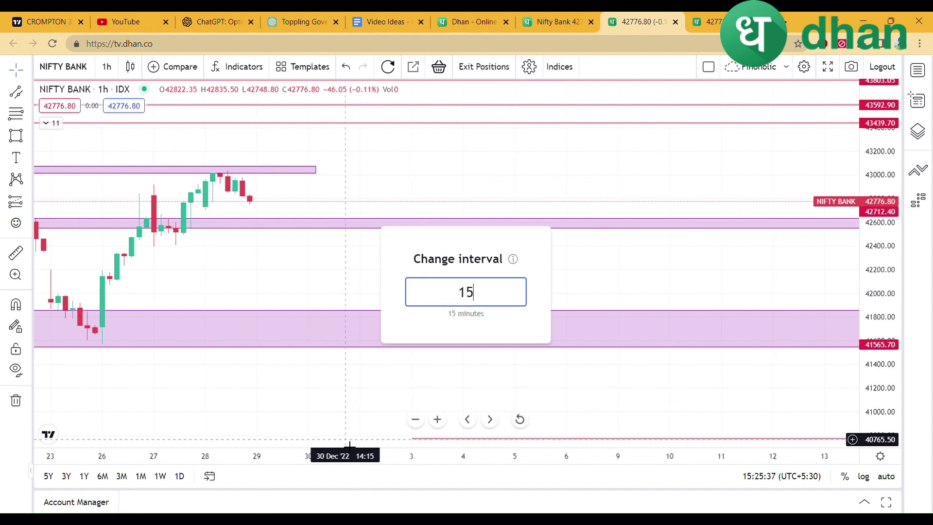
pyautogui.press('Return')
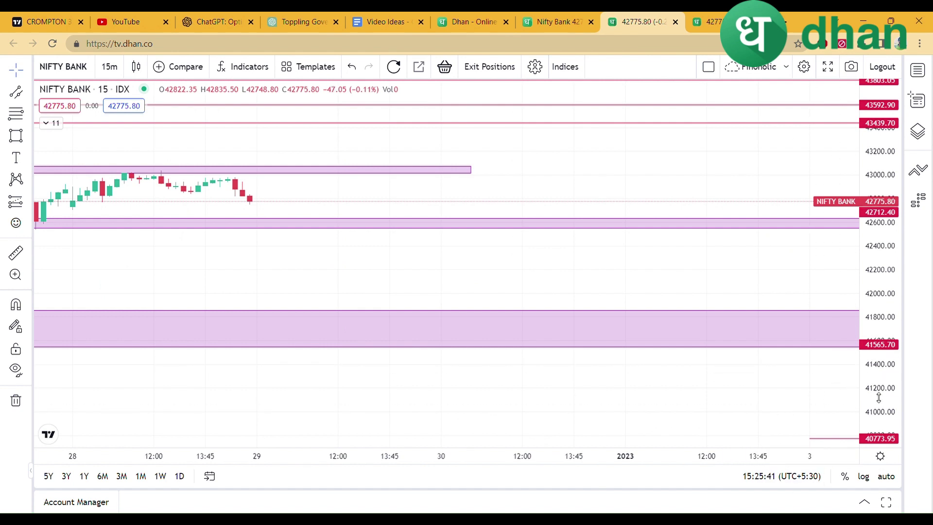
# Step: Draw a horizontal ray at 42393.60 under the 27 December lows on the NIFTY BANK chart
pyautogui.moveTo(880, 400); pyautogui.dragTo(880, 428)
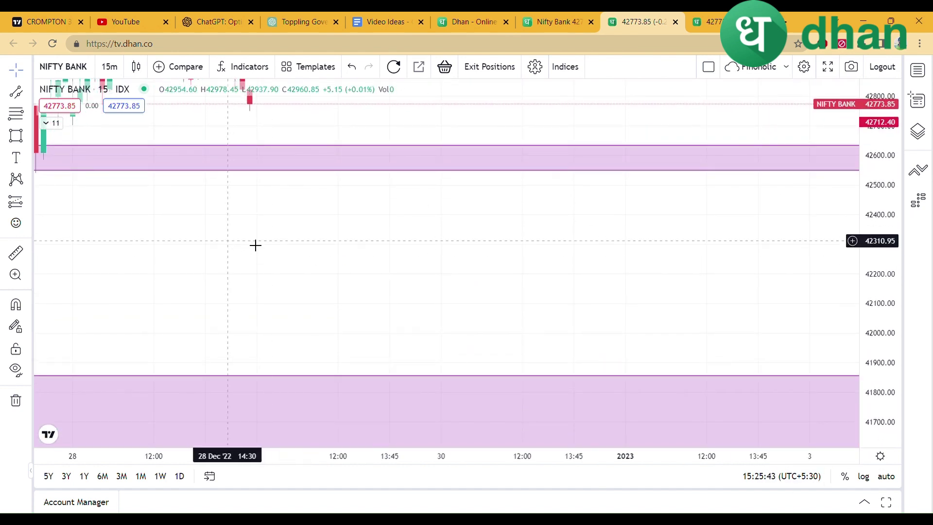
pyautogui.moveTo(265, 256); pyautogui.dragTo(572, 272)
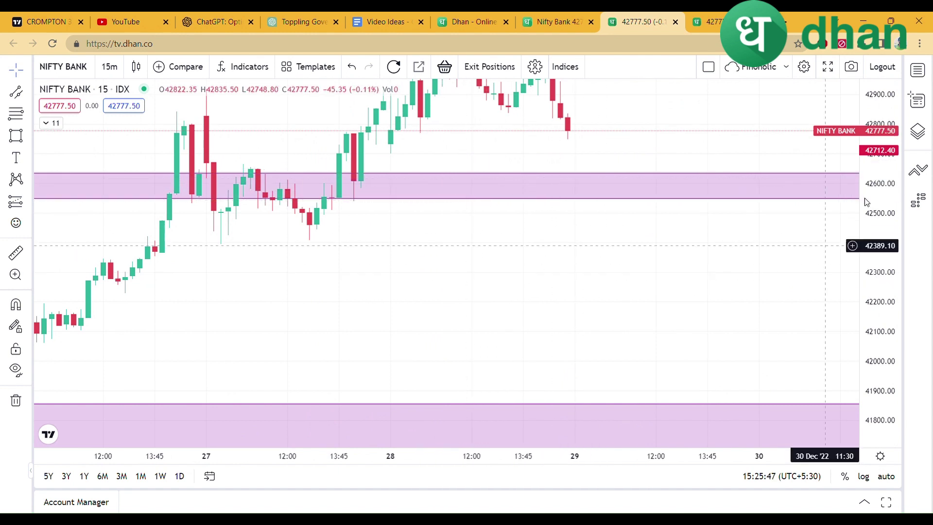
pyautogui.moveTo(896, 137); pyautogui.dragTo(896, 161)
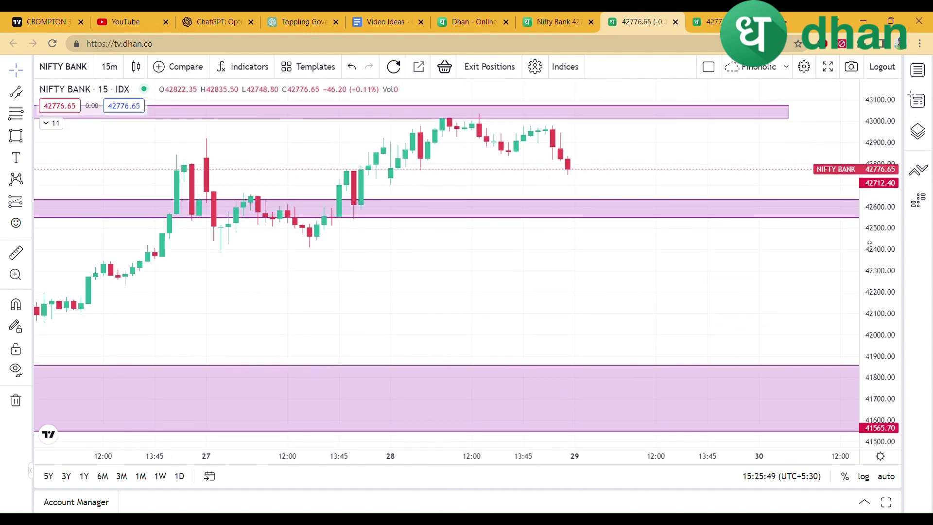
pyautogui.moveTo(617, 147); pyautogui.dragTo(567, 198)
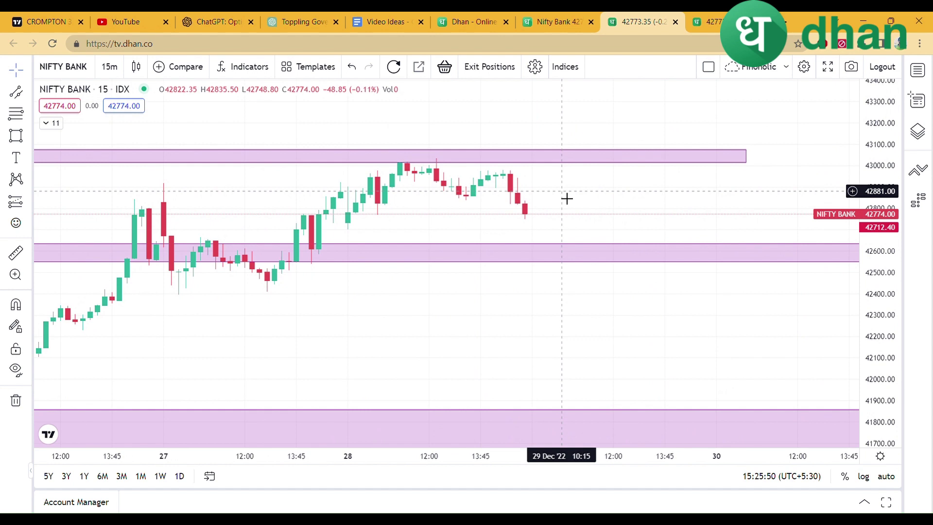
pyautogui.click(493, 157)
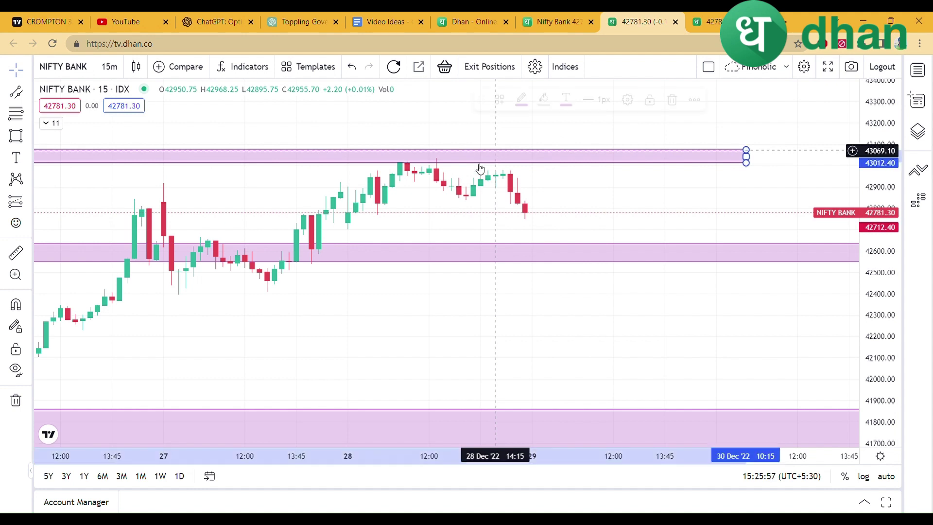
pyautogui.click(455, 353)
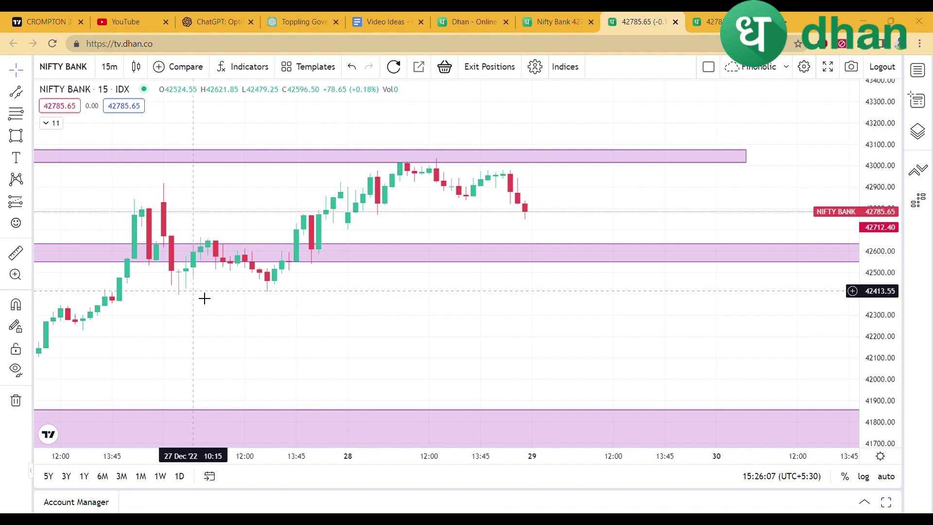
pyautogui.click(155, 294)
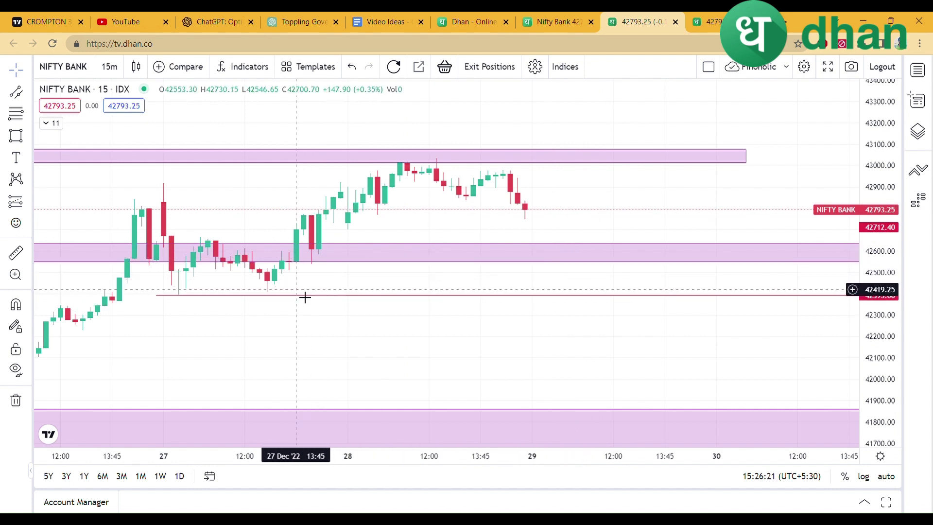
# Step: Compare the recent NIFTY BANK candles with the purple zone above 43000, back to 20 December
pyautogui.click(529, 153)
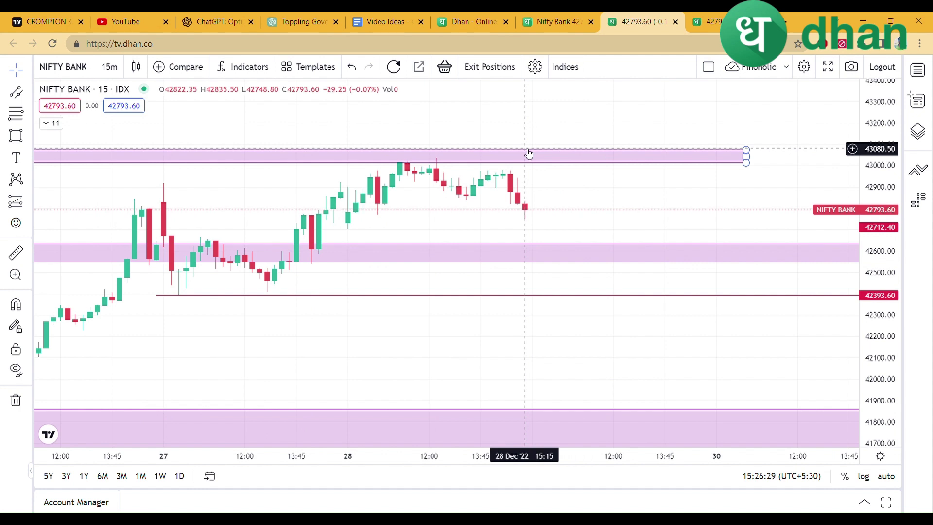
pyautogui.click(140, 475)
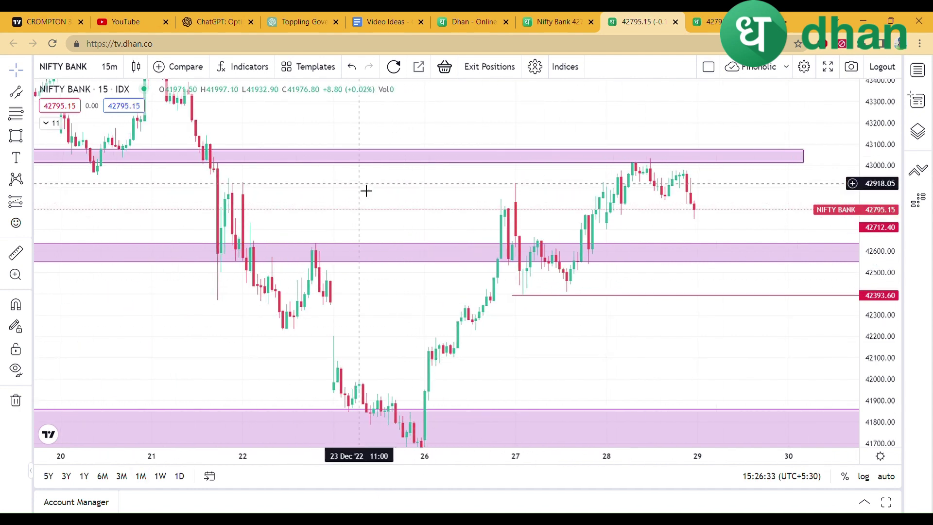
pyautogui.moveTo(366, 190); pyautogui.dragTo(418, 191)
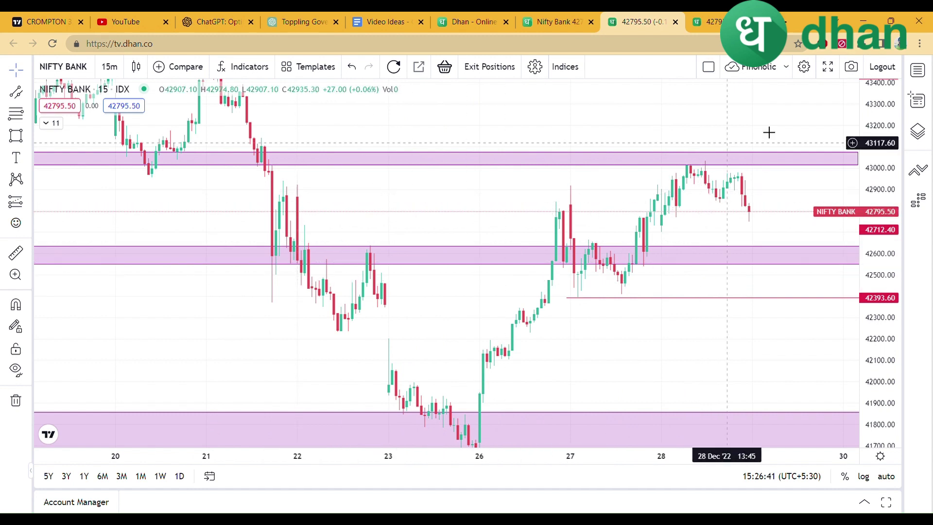
# Step: Load BHARTI AIRTEL from the watchlist and set its chart interval to 1 day
pyautogui.click(918, 72)
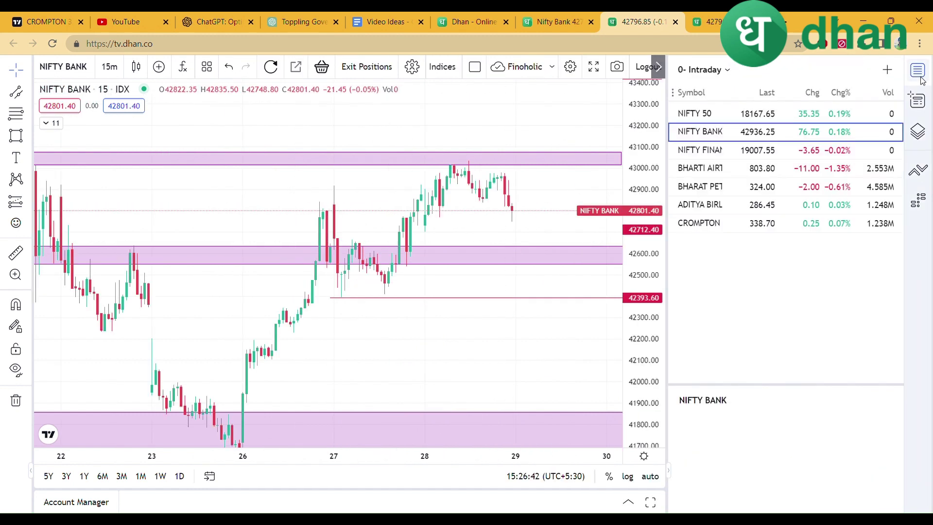
pyautogui.click(730, 167)
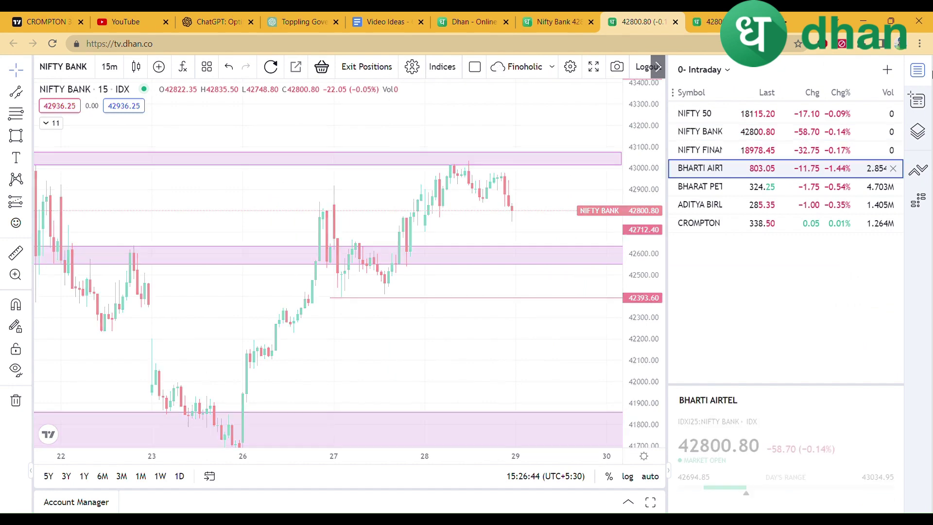
pyautogui.click(922, 72)
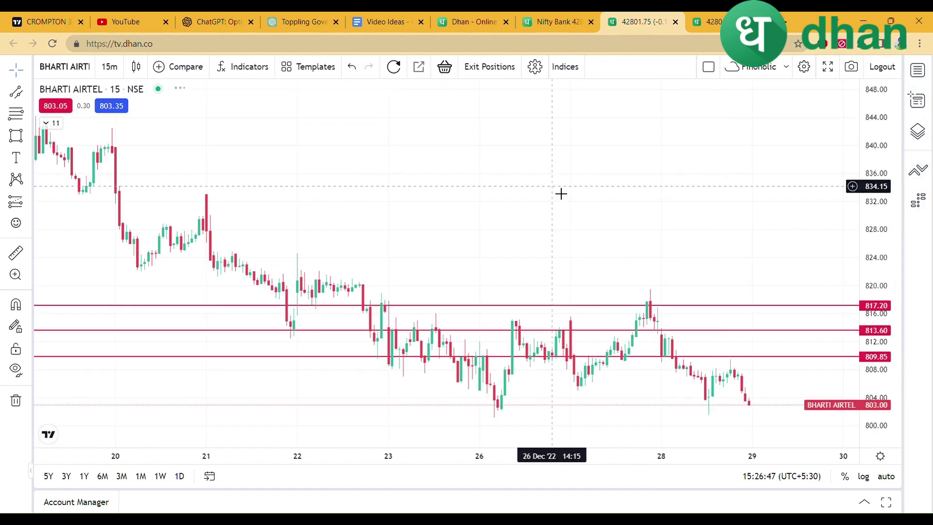
pyautogui.write('1D')
pyautogui.press('Return')
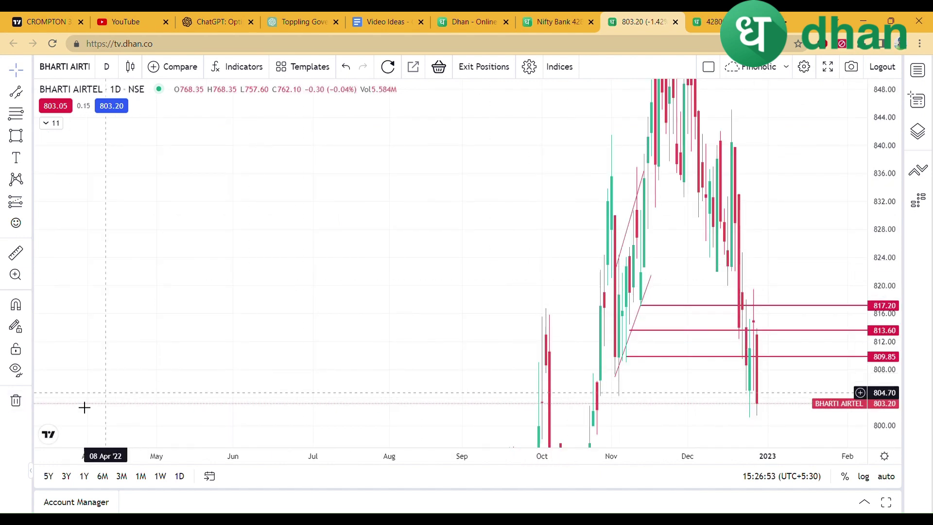
# Step: Remove all existing drawings from the BHARTI AIRTEL daily chart and reset the chart view
pyautogui.click(16, 401)
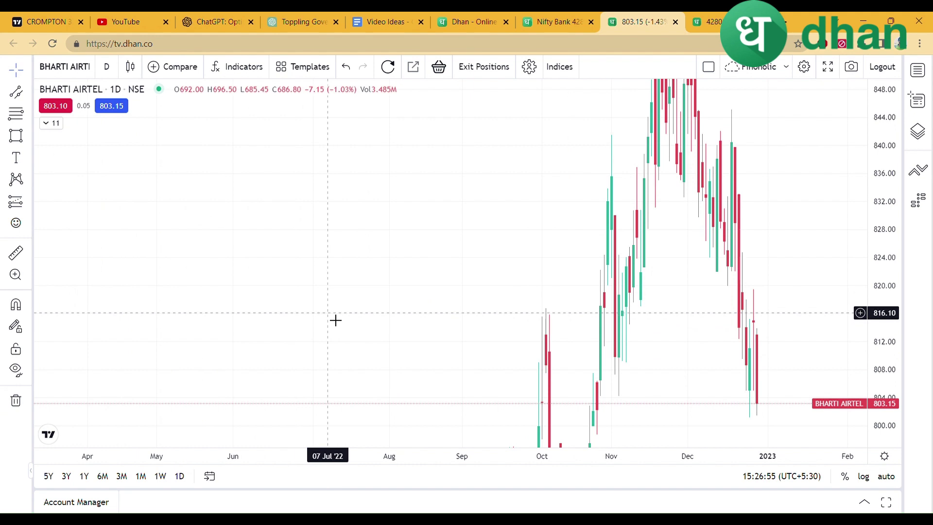
pyautogui.hotkey('alt', 'r')
pyautogui.moveTo(677, 239); pyautogui.dragTo(402, 245)
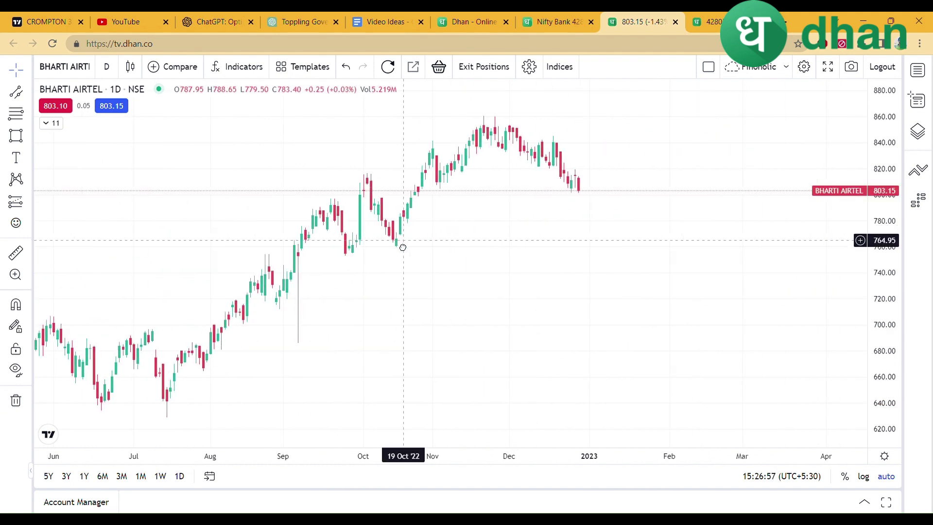
# Step: Draw horizontal rays at 801.45, 797.65 and 789.90 as support levels below the BHARTI AIRTEL price
pyautogui.moveTo(625, 454); pyautogui.dragTo(489, 455)
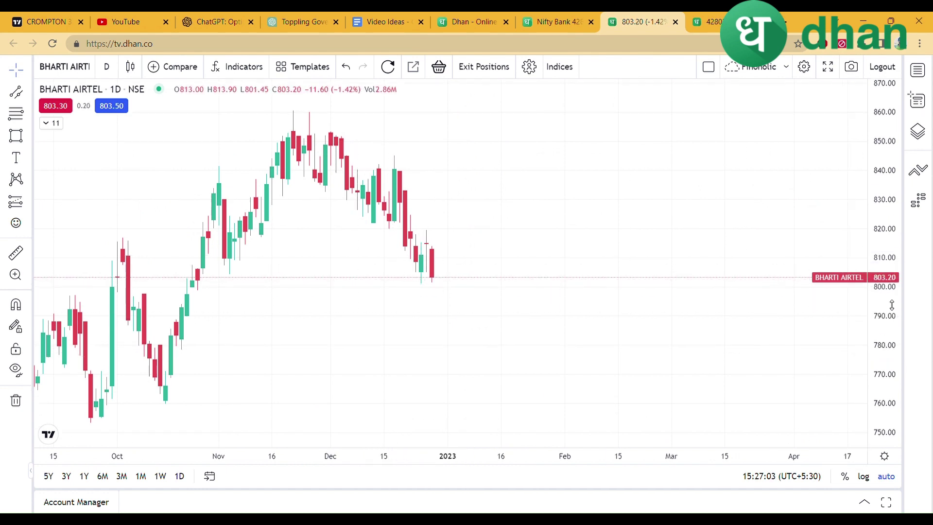
pyautogui.moveTo(867, 319); pyautogui.dragTo(735, 227)
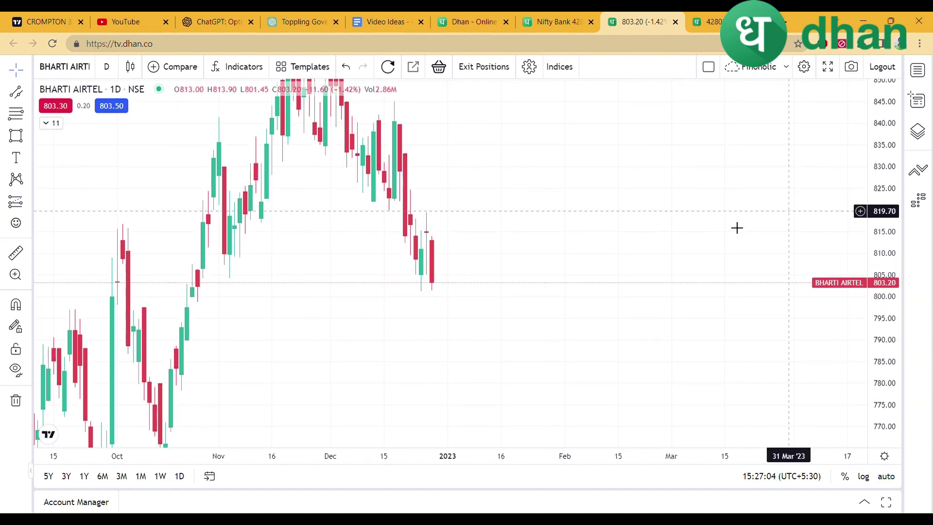
pyautogui.click(193, 291)
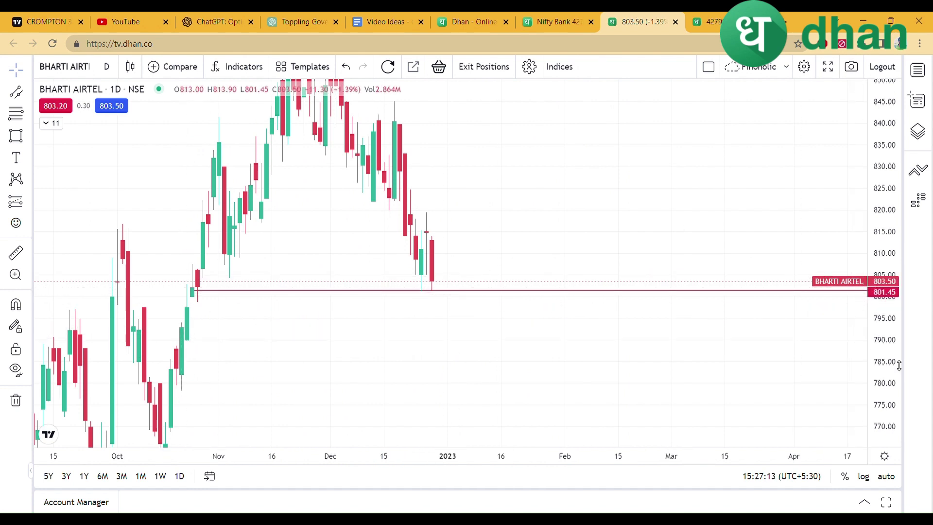
pyautogui.moveTo(899, 365); pyautogui.dragTo(896, 340)
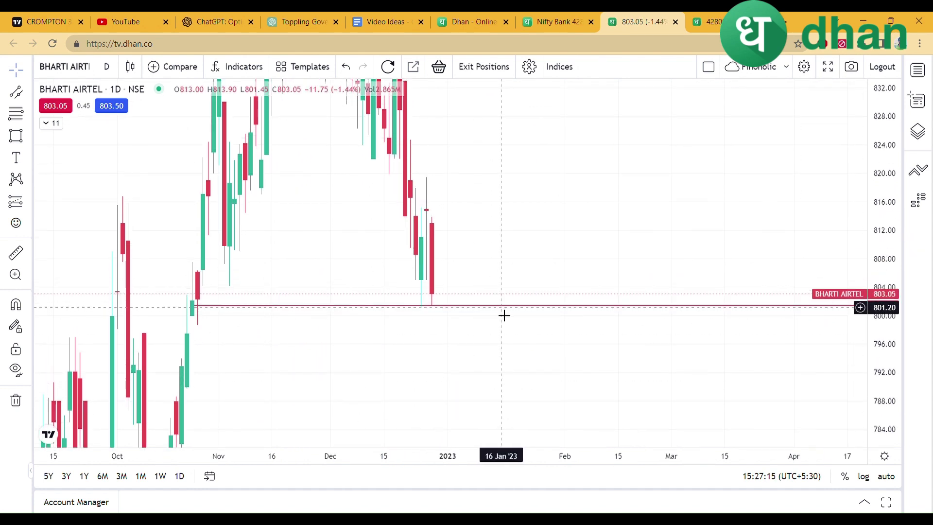
pyautogui.click(261, 332)
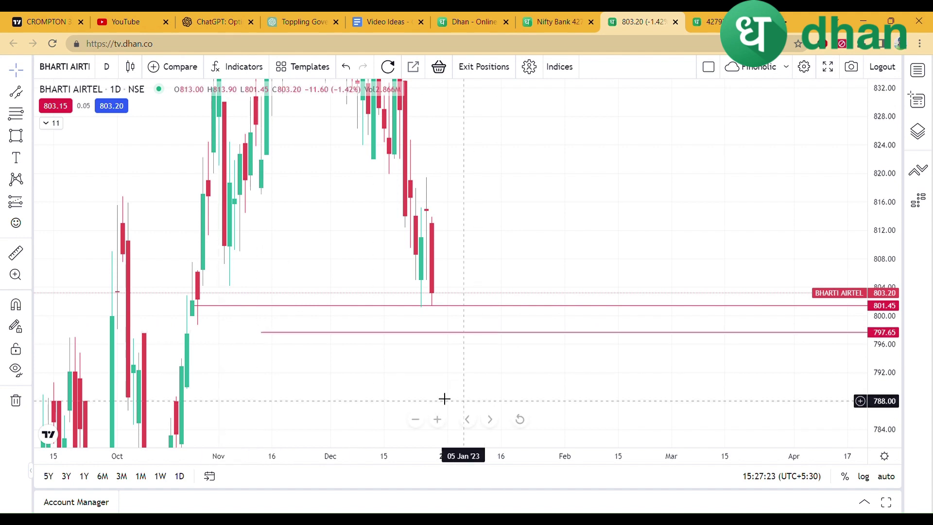
pyautogui.moveTo(377, 377); pyautogui.dragTo(377, 301)
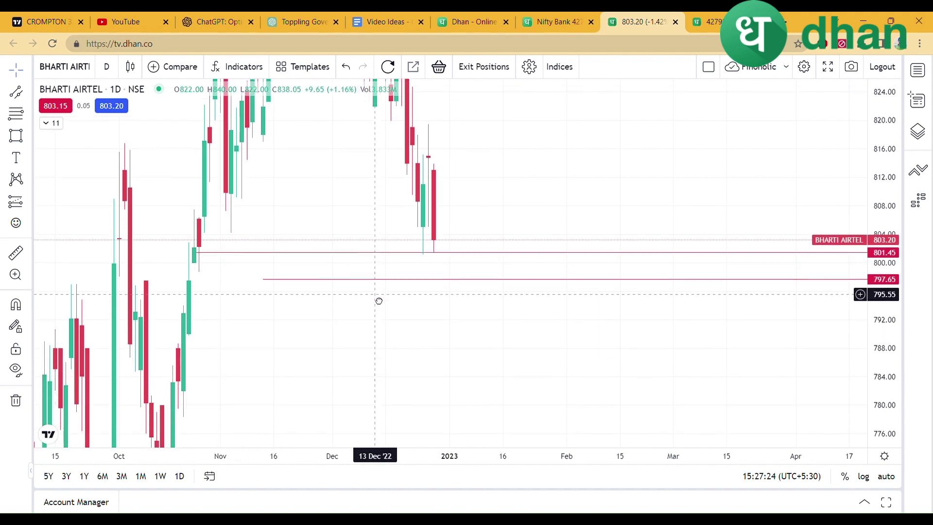
pyautogui.click(178, 334)
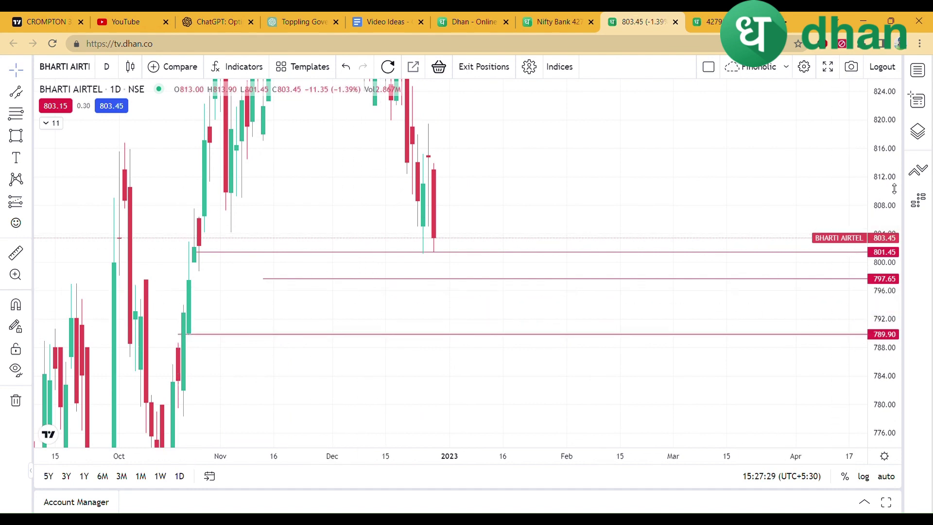
pyautogui.moveTo(879, 178); pyautogui.dragTo(878, 214)
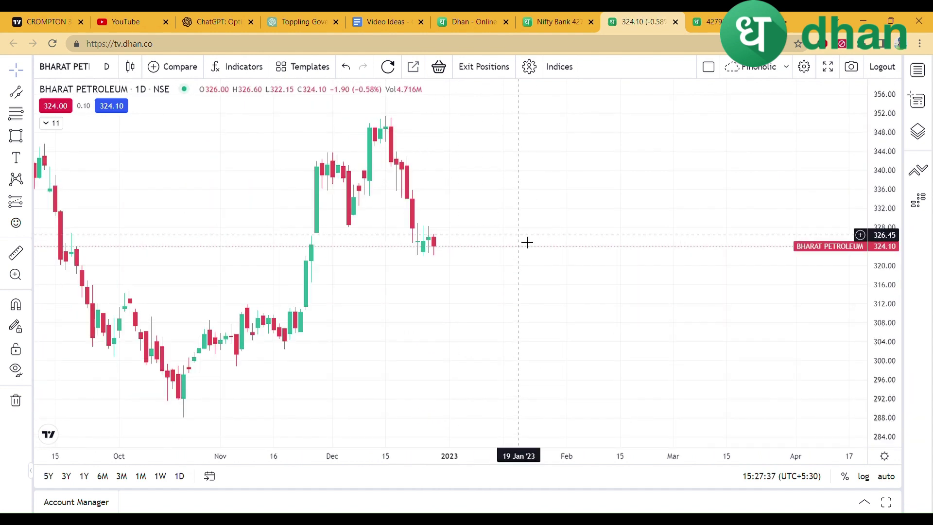
# Step: Draw horizontal rays at 322.25 and 326.10 around the latest candles on the BHARAT PETROLEUM daily chart
pyautogui.moveTo(881, 311); pyautogui.dragTo(882, 291)
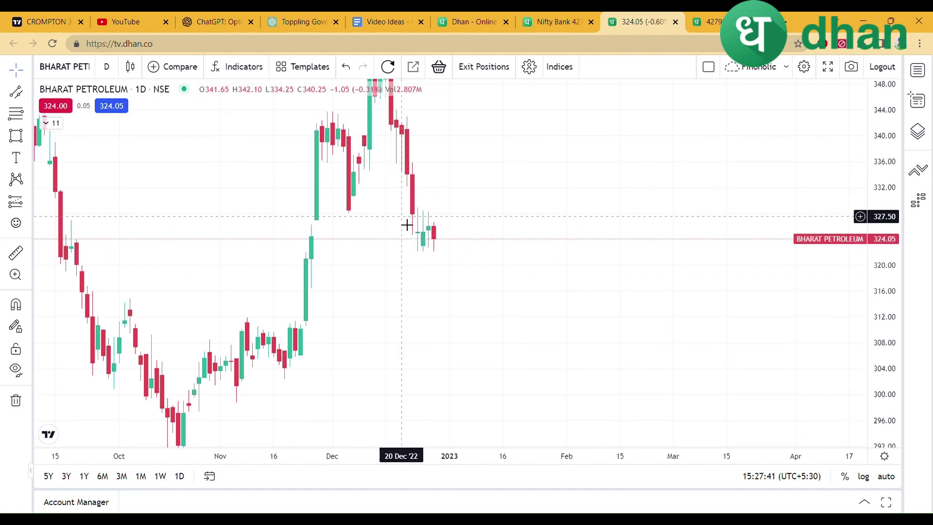
pyautogui.click(343, 251)
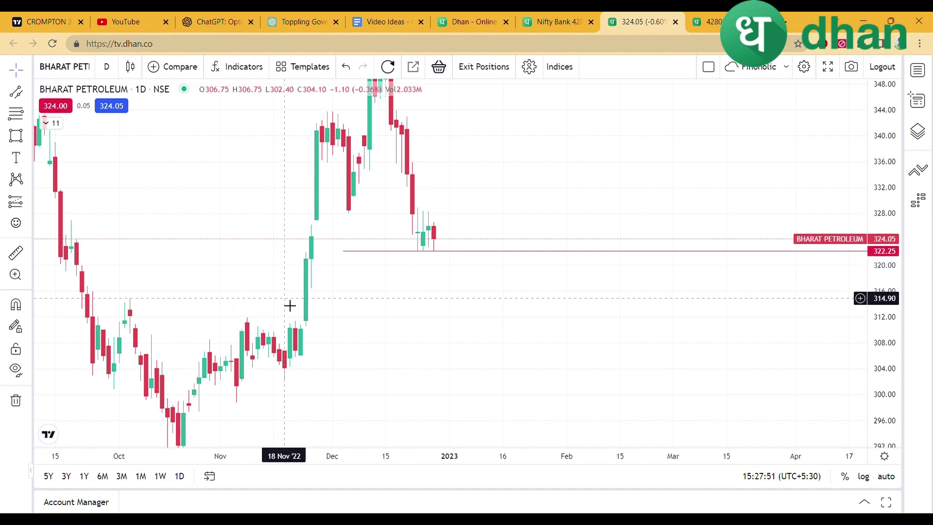
pyautogui.click(428, 230)
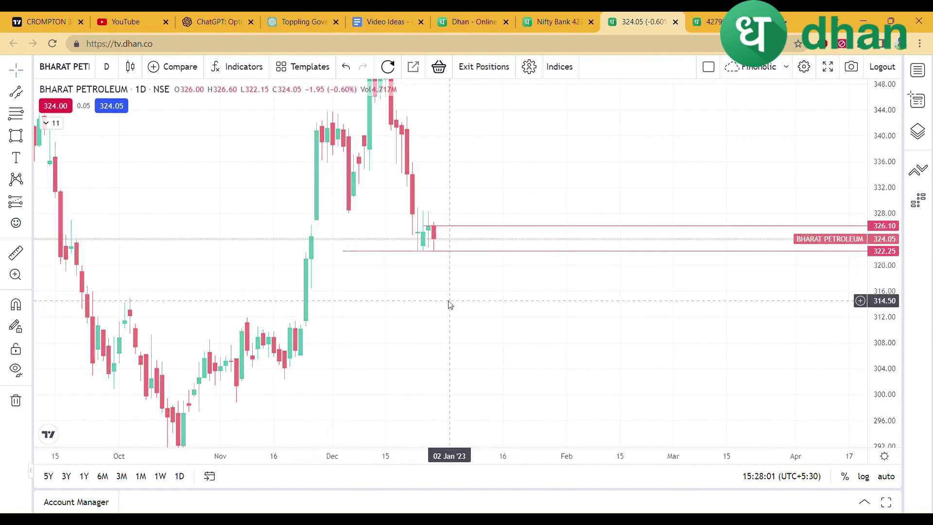
# Step: Load ADITYA BIRLA FASHION from the watchlist and draw a horizontal ray at 283.15 as support under its latest daily candles
pyautogui.press('space')
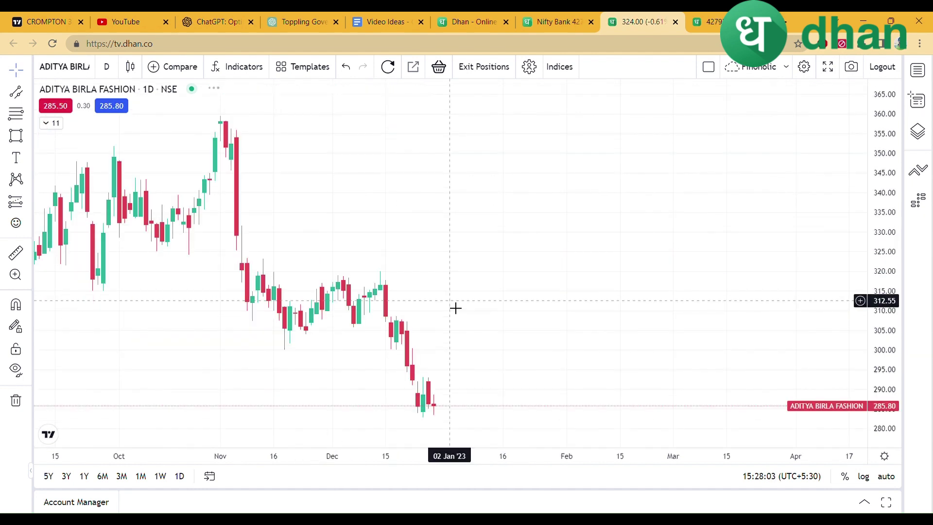
pyautogui.moveTo(636, 321); pyautogui.dragTo(617, 197)
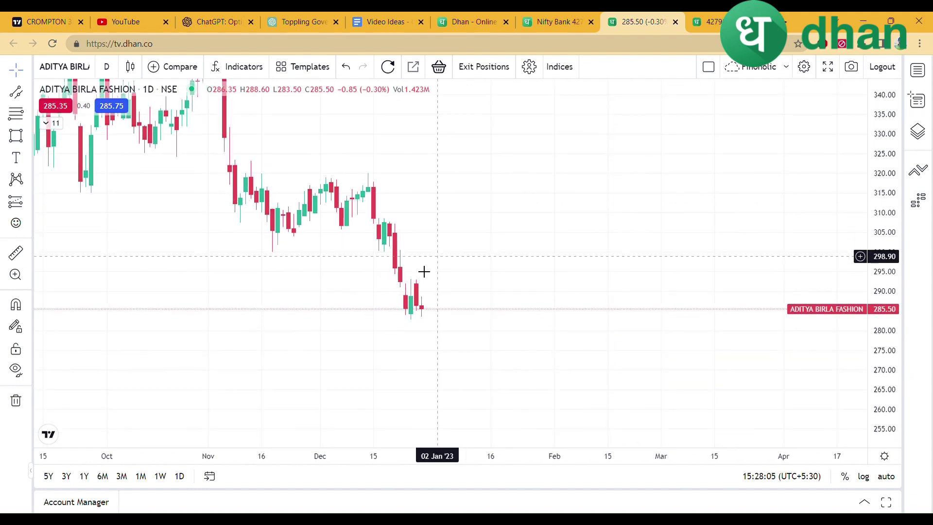
pyautogui.moveTo(145, 452); pyautogui.dragTo(457, 453)
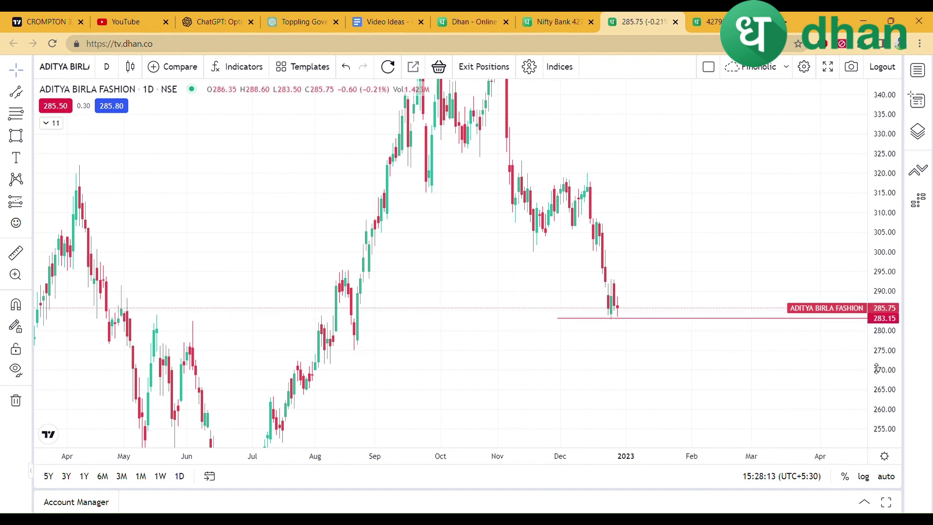
# Step: Examine the ADITYA BIRLA FASHION price swings below the 283.15 ray, including July and August 2022, and load CROMPTON GREAVES CONSUMER ELECTRICALS
pyautogui.moveTo(876, 371); pyautogui.dragTo(876, 340)
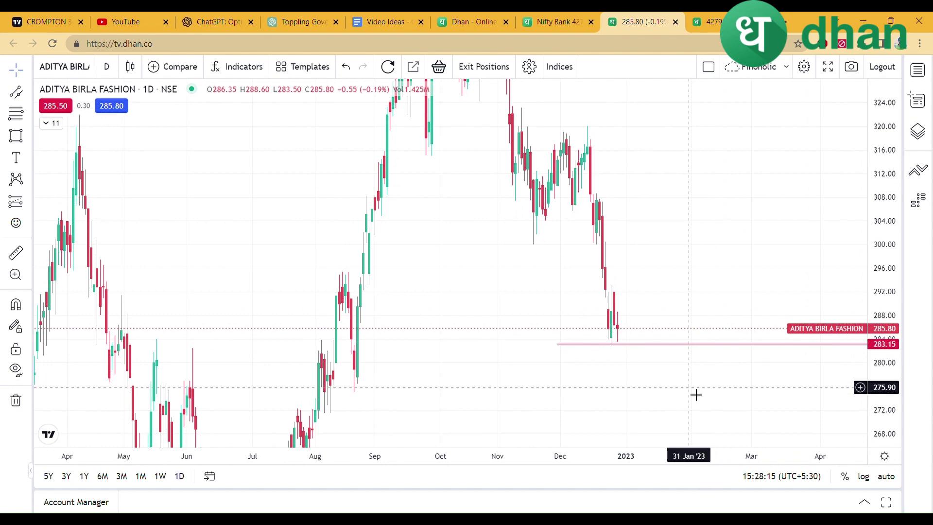
pyautogui.moveTo(699, 394); pyautogui.dragTo(655, 283)
pyautogui.scroll(3, 534, 438)
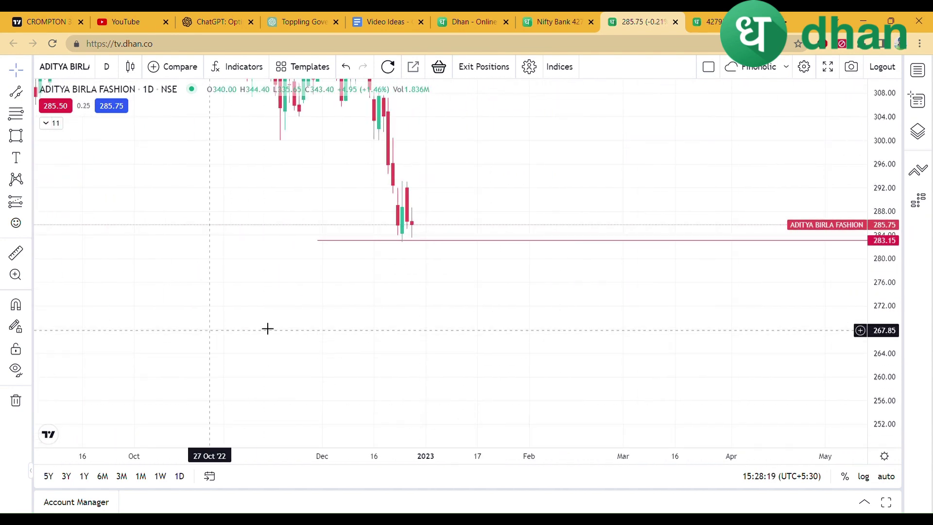
pyautogui.moveTo(267, 329); pyautogui.dragTo(552, 314)
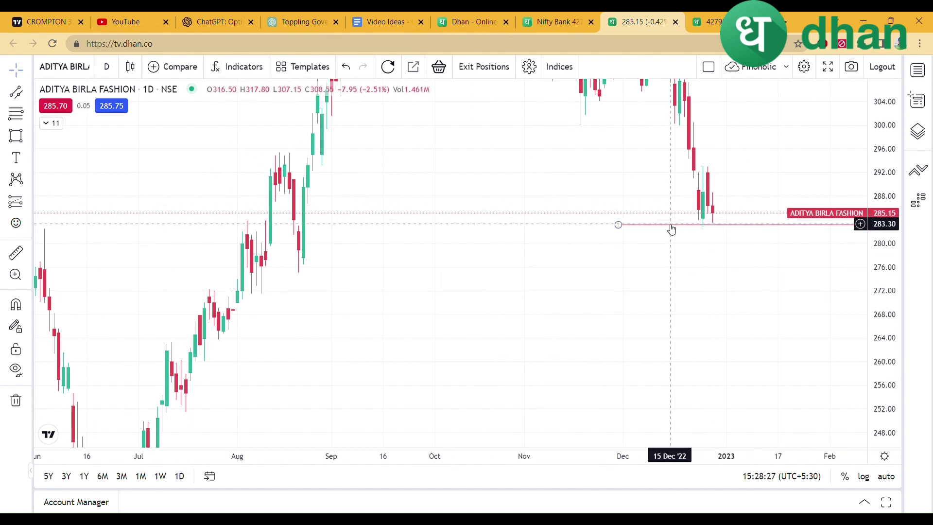
pyautogui.moveTo(877, 307)
pyautogui.mouseDown()
pyautogui.moveTo(877, 291)
pyautogui.moveTo(877, 303)
pyautogui.mouseUp()
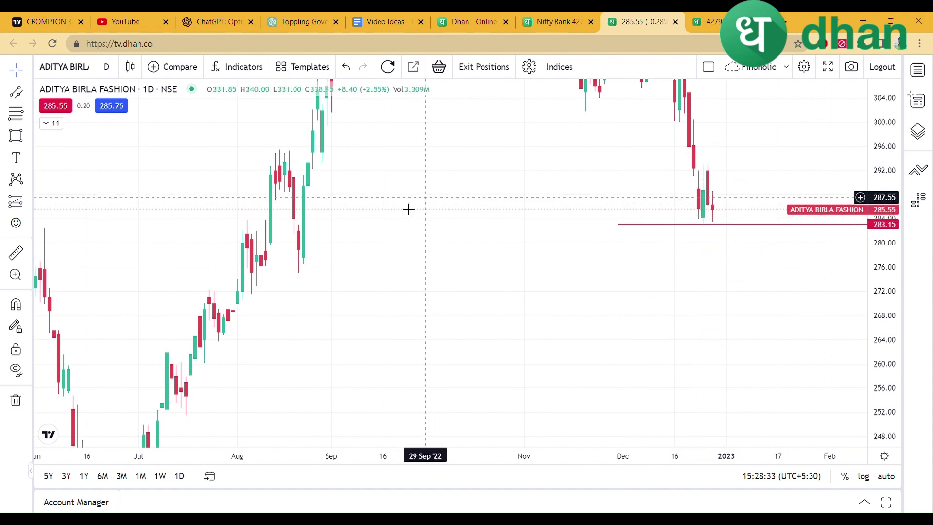
pyautogui.click(276, 267)
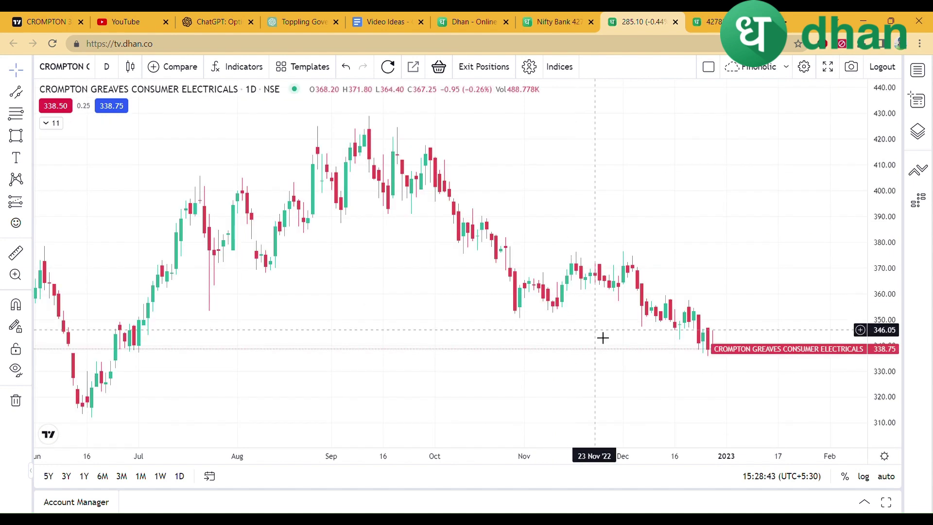
# Step: Draw horizontal rays at 335.65 and 328.80 as support levels below the CROMPTON GREAVES CONSUMER ELECTRICALS price on the daily chart
pyautogui.moveTo(602, 339); pyautogui.dragTo(527, 236)
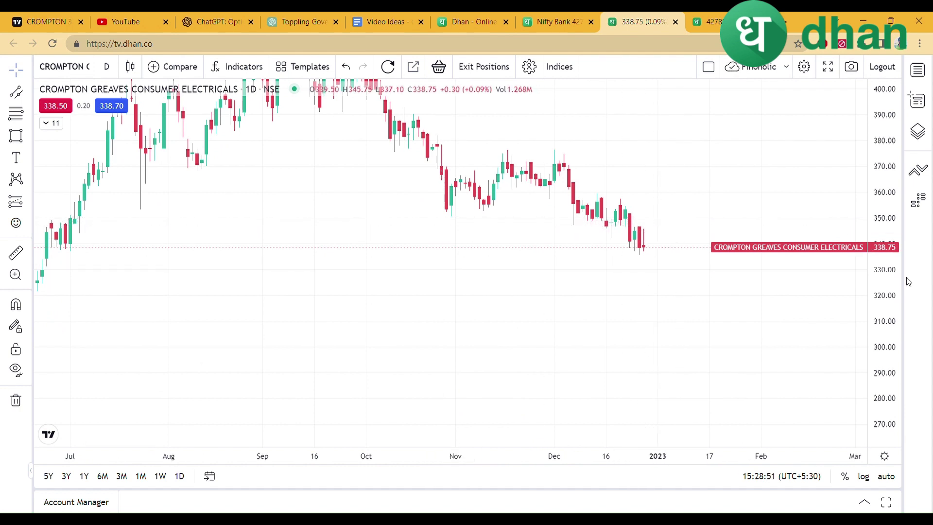
pyautogui.moveTo(883, 302); pyautogui.dragTo(882, 218)
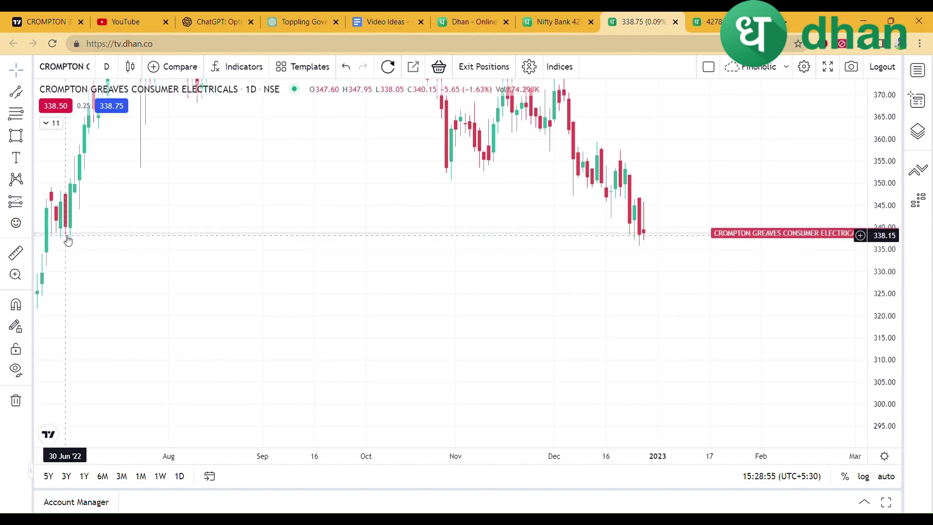
pyautogui.moveTo(68, 241); pyautogui.dragTo(320, 239)
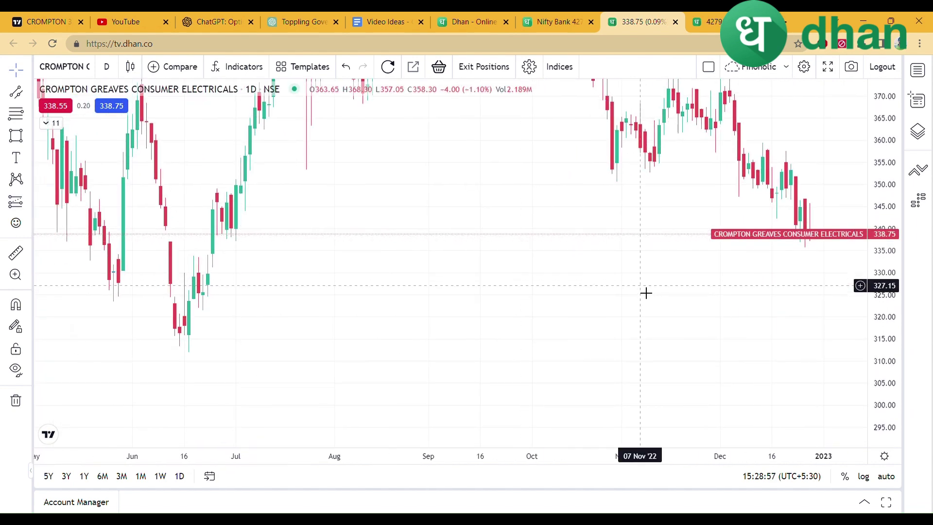
pyautogui.moveTo(645, 292); pyautogui.dragTo(344, 237)
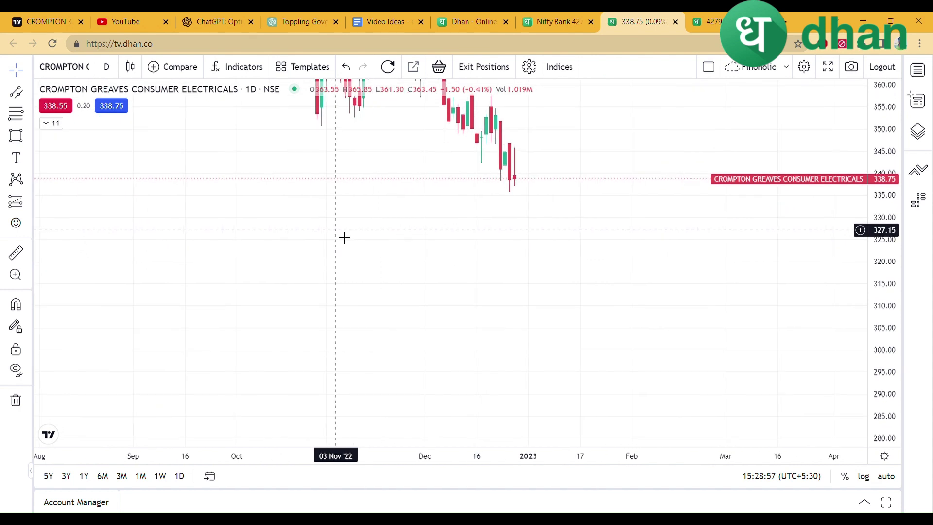
pyautogui.click(411, 192)
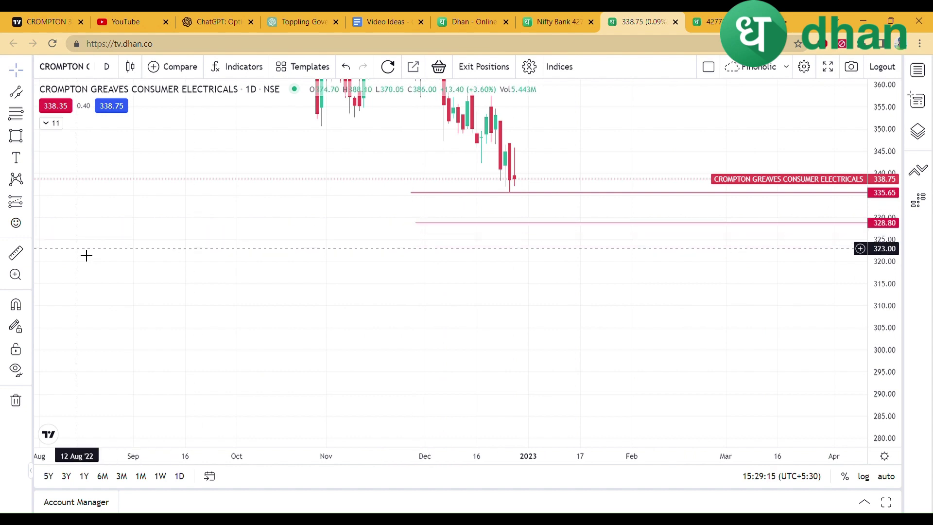
pyautogui.moveTo(86, 254); pyautogui.dragTo(200, 291)
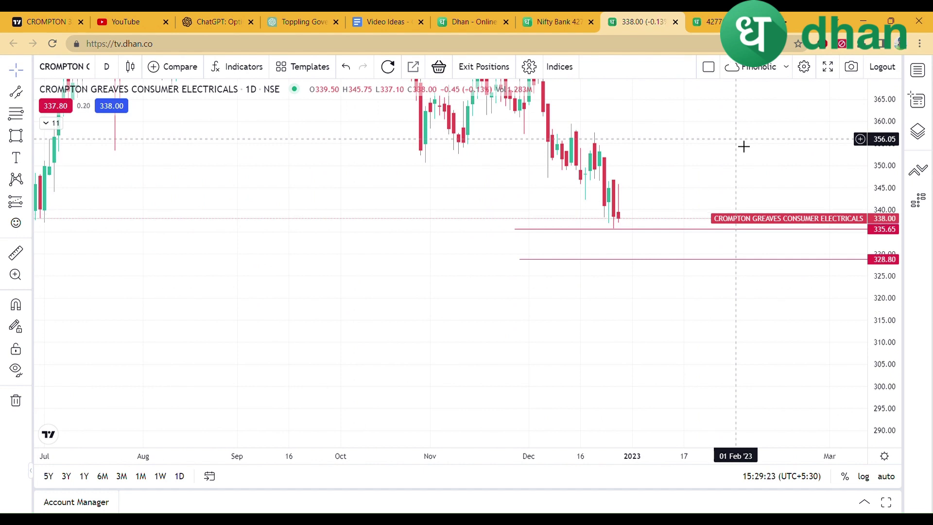
pyautogui.moveTo(666, 141); pyautogui.dragTo(631, 287)
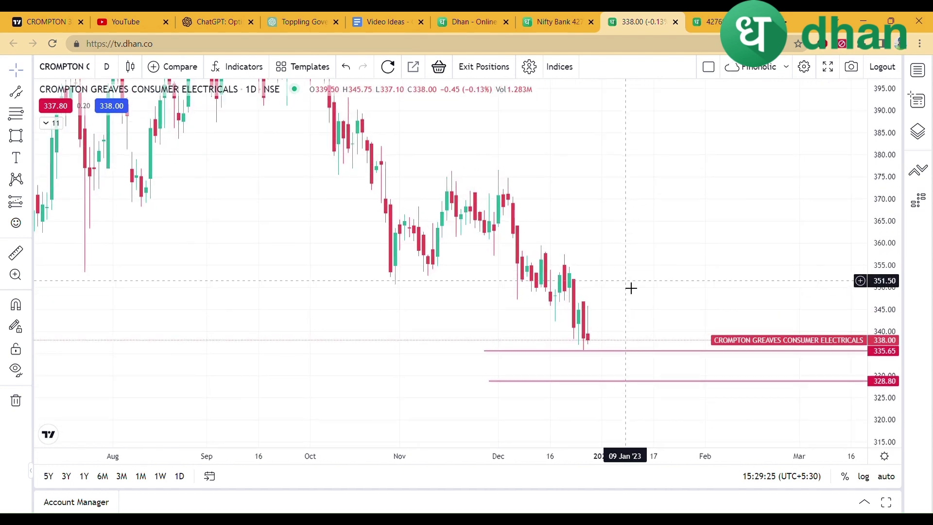